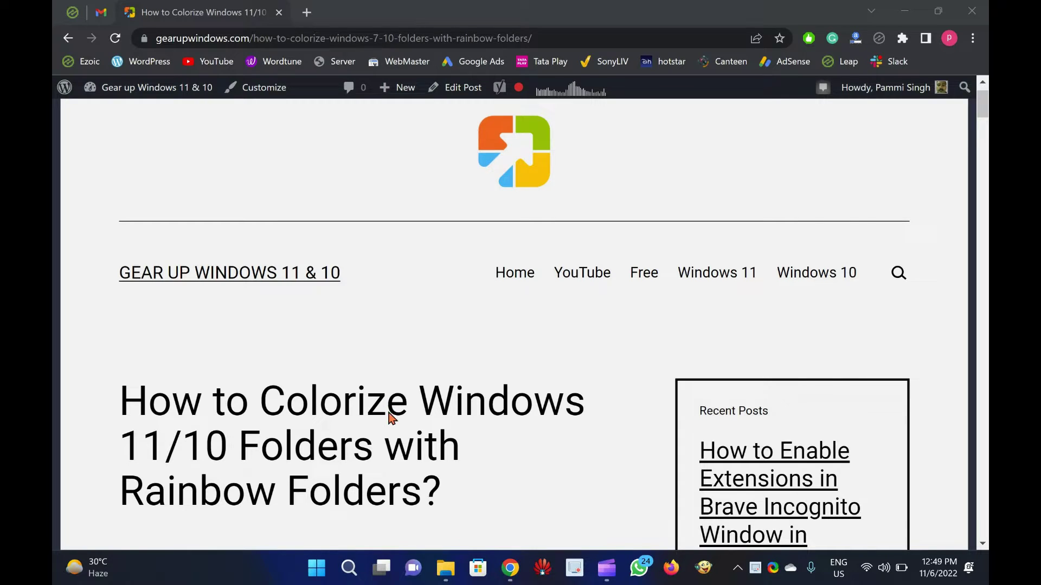
- Close the stray Windows Settings window and highlight the Rainbow Folders article headline
{"action": "key", "text": "super+i"}
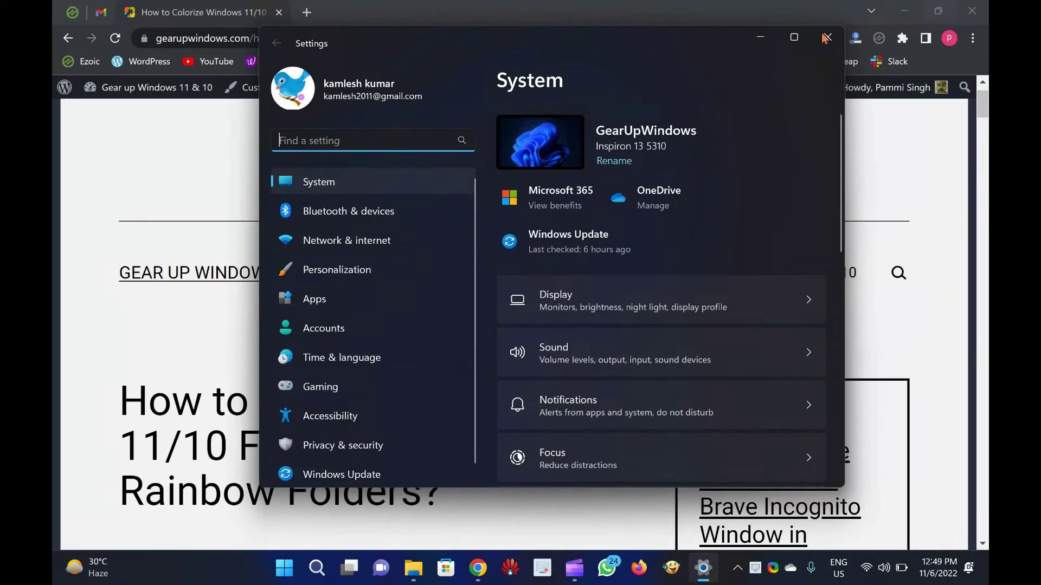
{"action": "left_click", "coordinate": [825, 38]}
{"action": "left_click_drag", "start_coordinate": [120, 399], "coordinate": [421, 485]}
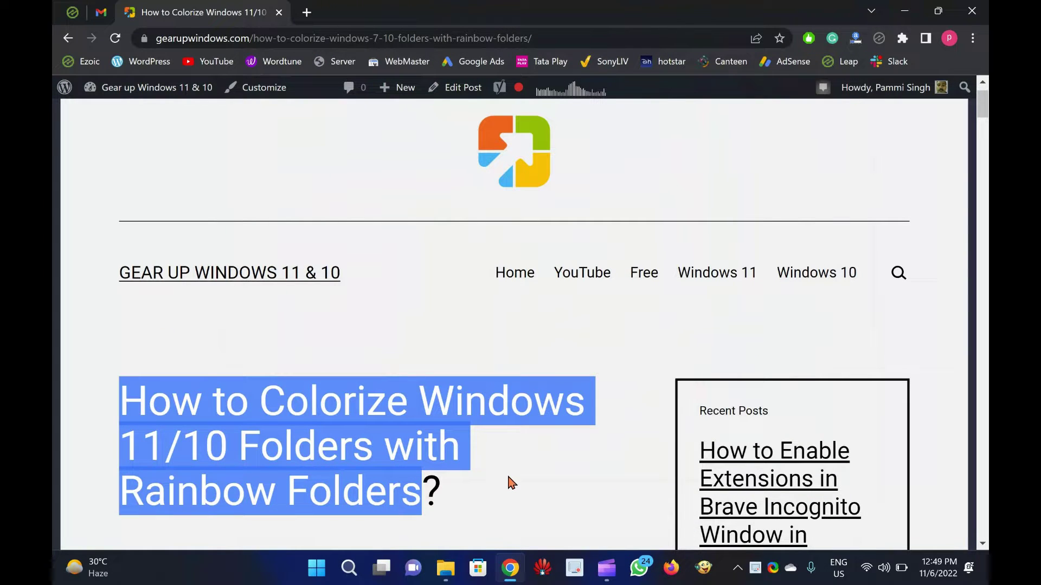
{"action": "scroll", "coordinate": [502, 465], "scroll_direction": "down", "scroll_amount": 5}
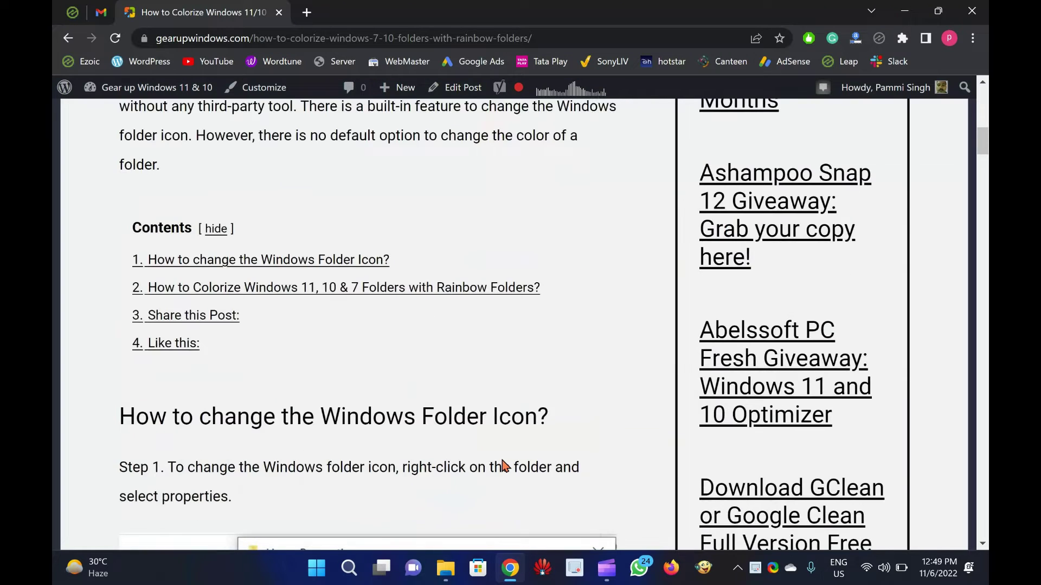
{"action": "scroll", "coordinate": [501, 465], "scroll_direction": "down", "scroll_amount": 5}
{"action": "scroll", "coordinate": [502, 465], "scroll_direction": "down", "scroll_amount": 5}
{"action": "scroll", "coordinate": [502, 465], "scroll_direction": "down", "scroll_amount": 5}
{"action": "scroll", "coordinate": [502, 465], "scroll_direction": "down", "scroll_amount": 3}
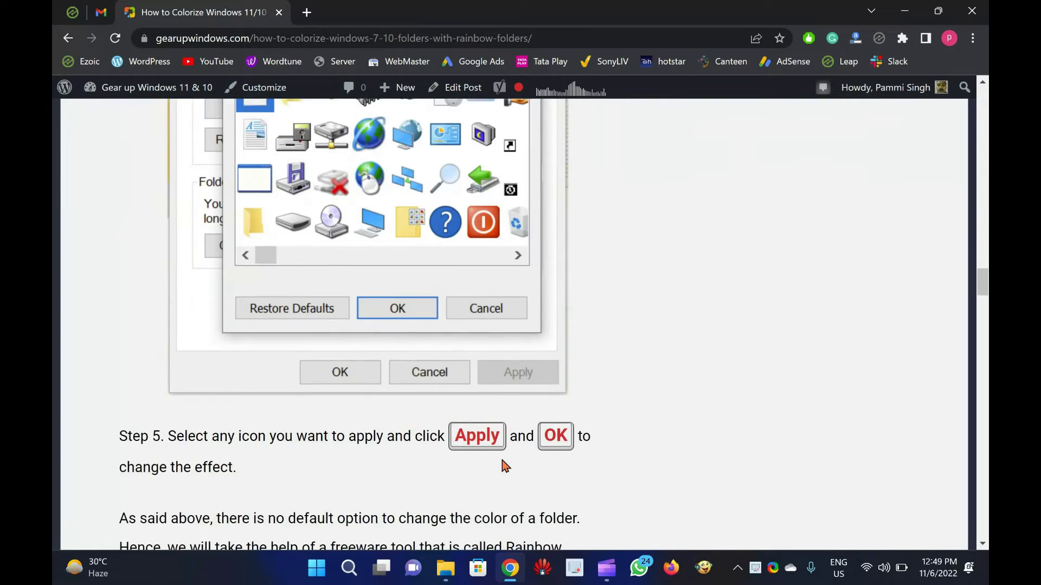
{"action": "scroll", "coordinate": [501, 465], "scroll_direction": "down", "scroll_amount": 2}
{"action": "scroll", "coordinate": [502, 466], "scroll_direction": "down", "scroll_amount": 5}
{"action": "scroll", "coordinate": [502, 461], "scroll_direction": "down", "scroll_amount": 2}
{"action": "scroll", "coordinate": [502, 460], "scroll_direction": "down", "scroll_amount": 1}
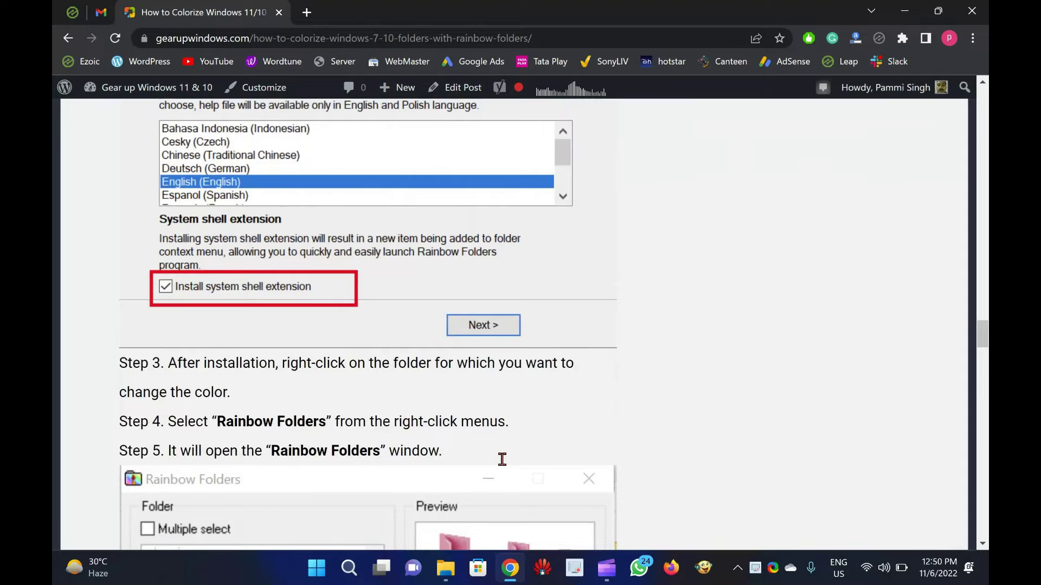
{"action": "scroll", "coordinate": [502, 461], "scroll_direction": "down", "scroll_amount": 4}
{"action": "scroll", "coordinate": [502, 463], "scroll_direction": "down", "scroll_amount": 3}
{"action": "scroll", "coordinate": [502, 466], "scroll_direction": "down", "scroll_amount": 6}
{"action": "scroll", "coordinate": [502, 466], "scroll_direction": "down", "scroll_amount": 3}
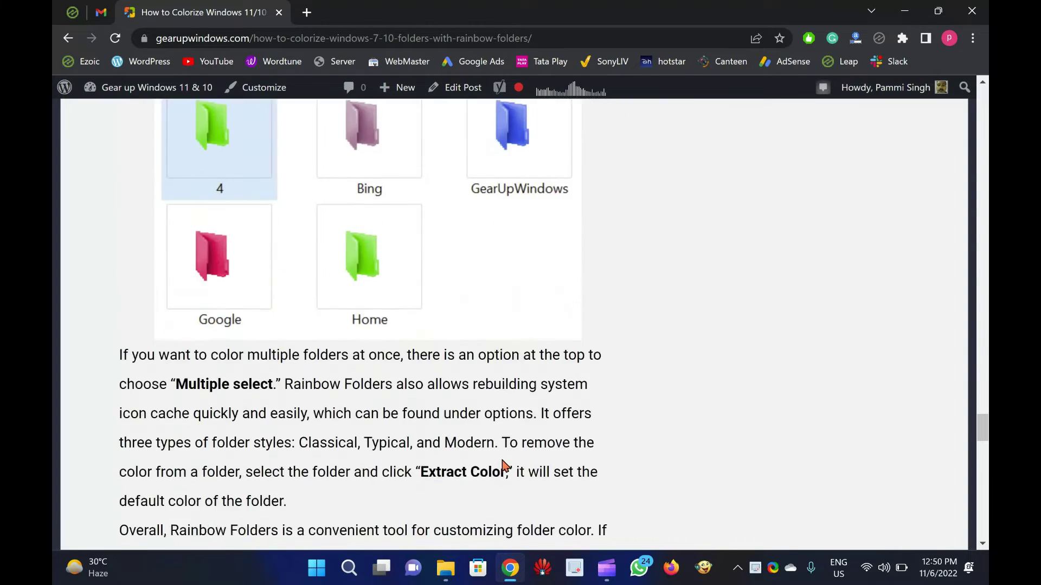
{"action": "scroll", "coordinate": [502, 465], "scroll_direction": "up", "scroll_amount": 1}
{"action": "scroll", "coordinate": [501, 466], "scroll_direction": "up", "scroll_amount": 1}
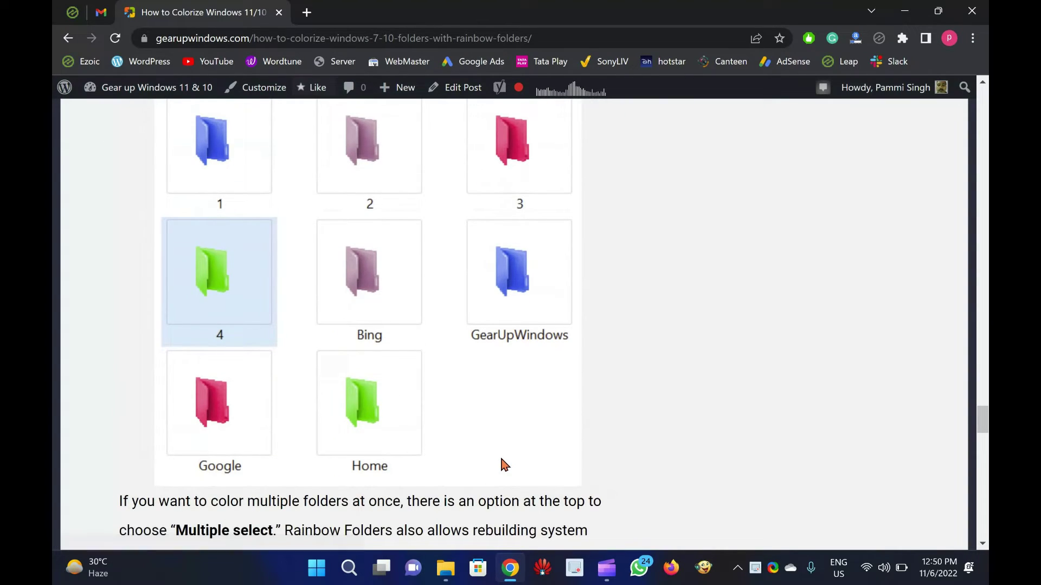
{"action": "scroll", "coordinate": [486, 446], "scroll_direction": "up", "scroll_amount": 2}
{"action": "scroll", "coordinate": [486, 444], "scroll_direction": "up", "scroll_amount": 5}
{"action": "scroll", "coordinate": [486, 443], "scroll_direction": "up", "scroll_amount": 4}
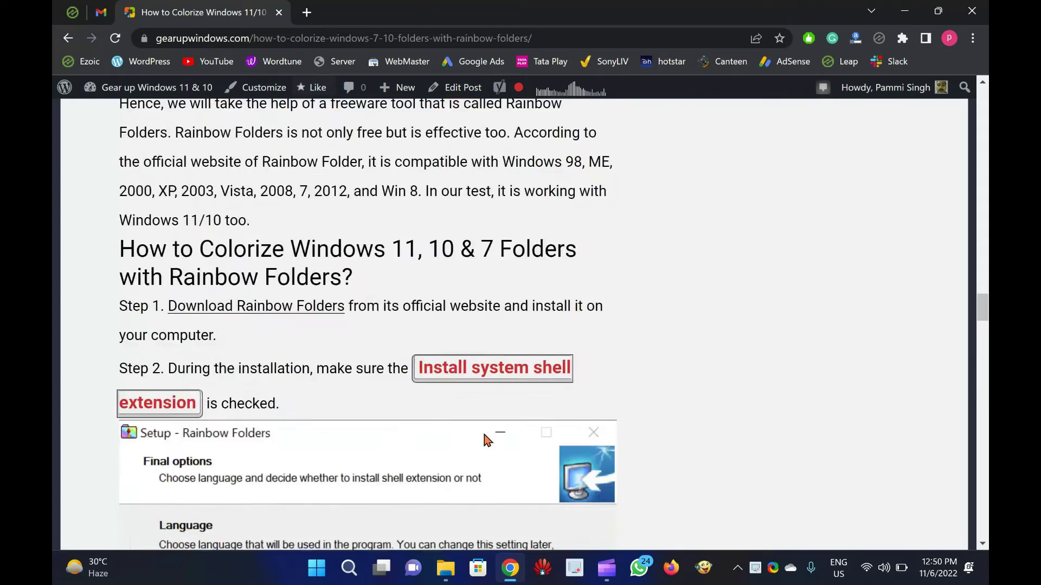
{"action": "scroll", "coordinate": [487, 441], "scroll_direction": "up", "scroll_amount": 5}
{"action": "scroll", "coordinate": [486, 440], "scroll_direction": "up", "scroll_amount": 2}
{"action": "scroll", "coordinate": [487, 440], "scroll_direction": "up", "scroll_amount": 5}
{"action": "scroll", "coordinate": [486, 439], "scroll_direction": "up", "scroll_amount": 5}
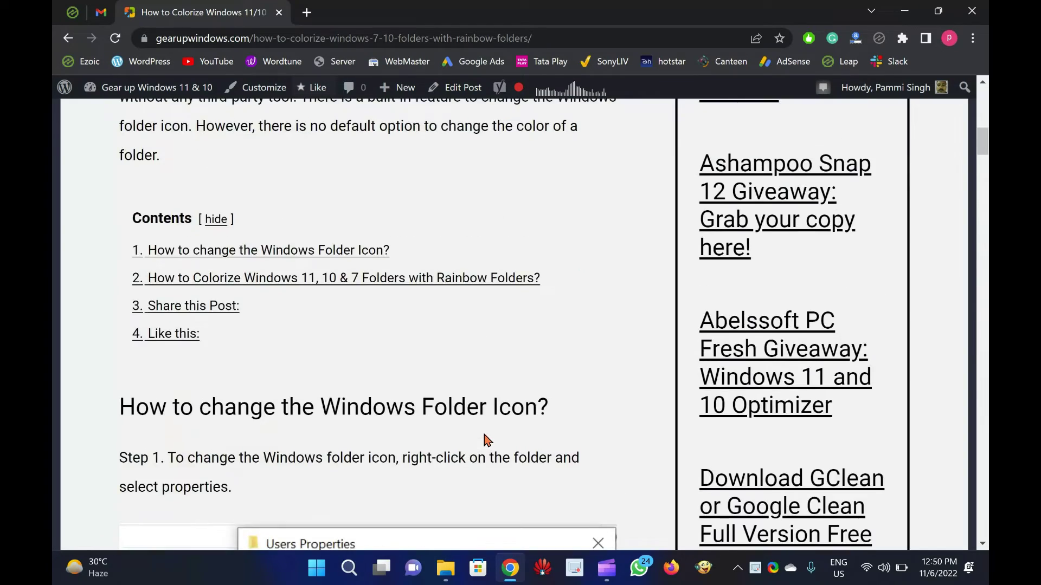
{"action": "scroll", "coordinate": [486, 440], "scroll_direction": "up", "scroll_amount": 4}
{"action": "scroll", "coordinate": [487, 440], "scroll_direction": "down", "scroll_amount": 5}
{"action": "scroll", "coordinate": [55, 288], "scroll_direction": "down", "scroll_amount": 2}
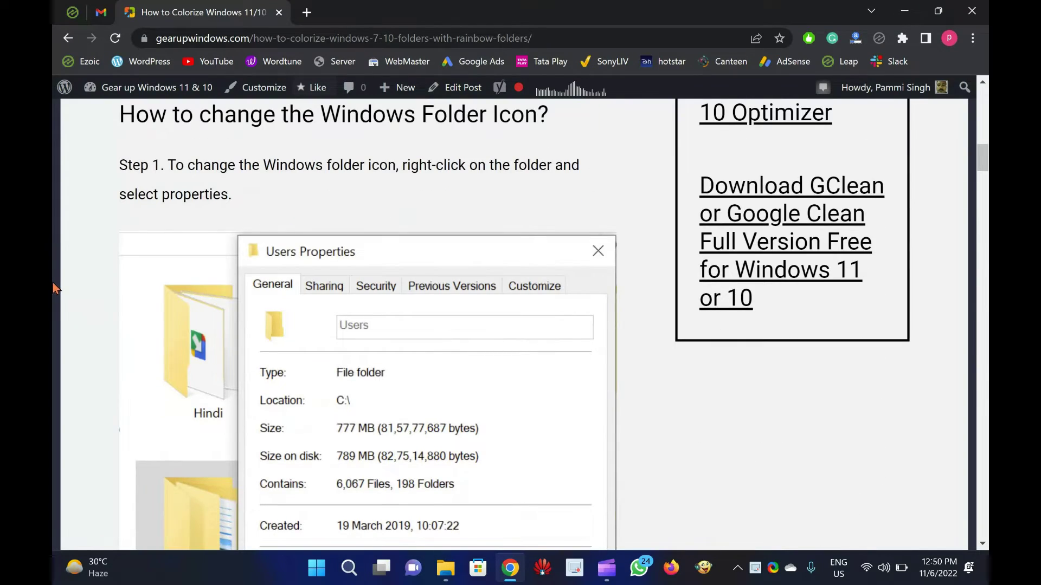
{"action": "scroll", "coordinate": [54, 288], "scroll_direction": "down", "scroll_amount": 4}
{"action": "scroll", "coordinate": [54, 289], "scroll_direction": "down", "scroll_amount": 1}
{"action": "scroll", "coordinate": [53, 289], "scroll_direction": "down", "scroll_amount": 4}
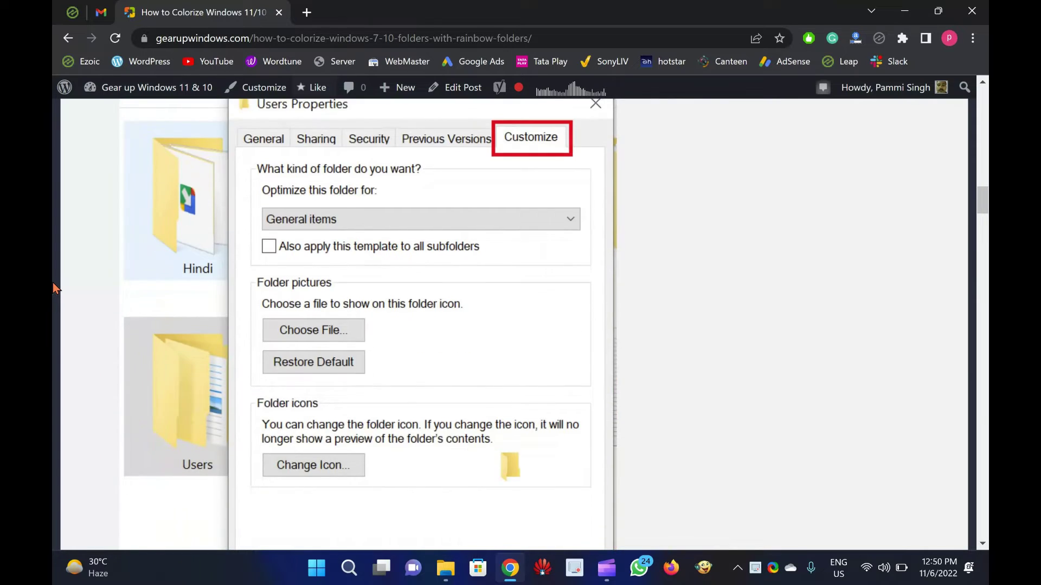
{"action": "scroll", "coordinate": [53, 289], "scroll_direction": "down", "scroll_amount": 5}
{"action": "scroll", "coordinate": [54, 288], "scroll_direction": "down", "scroll_amount": 2}
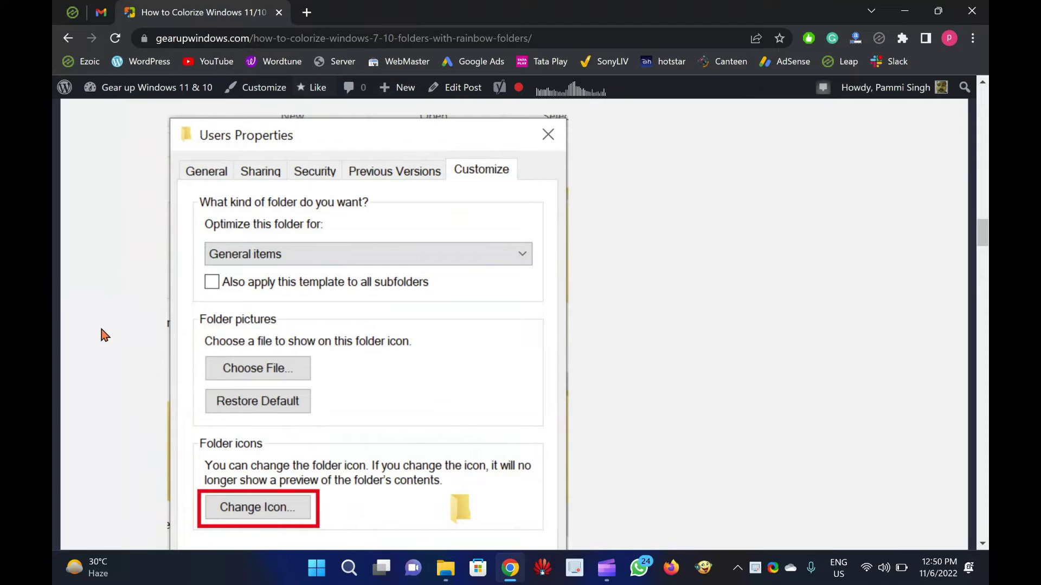
{"action": "scroll", "coordinate": [103, 333], "scroll_direction": "down", "scroll_amount": 2}
{"action": "scroll", "coordinate": [103, 334], "scroll_direction": "down", "scroll_amount": 2}
{"action": "scroll", "coordinate": [103, 333], "scroll_direction": "up", "scroll_amount": 1}
{"action": "scroll", "coordinate": [103, 333], "scroll_direction": "up", "scroll_amount": 1}
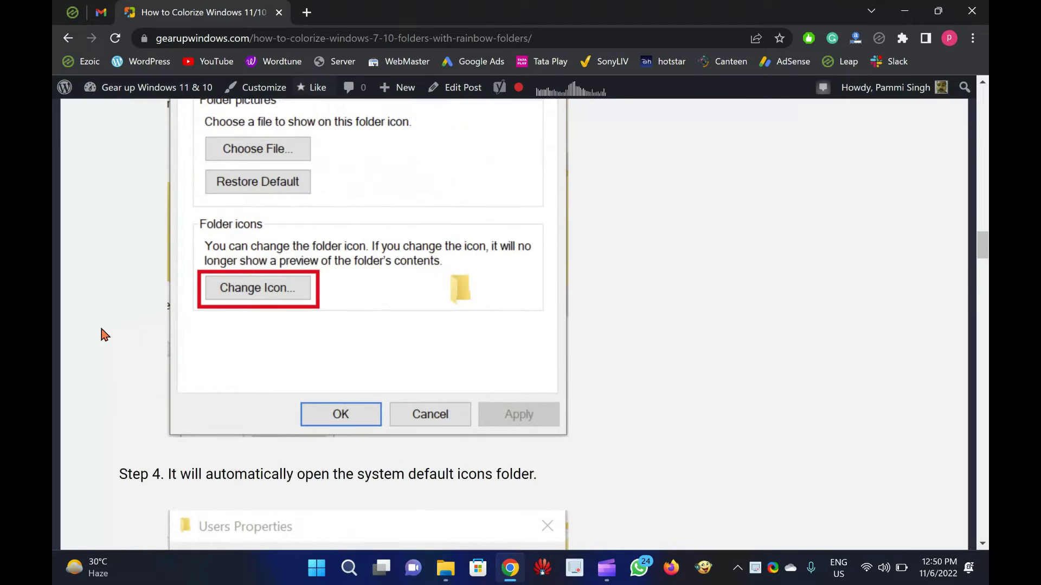
{"action": "scroll", "coordinate": [102, 333], "scroll_direction": "down", "scroll_amount": 2}
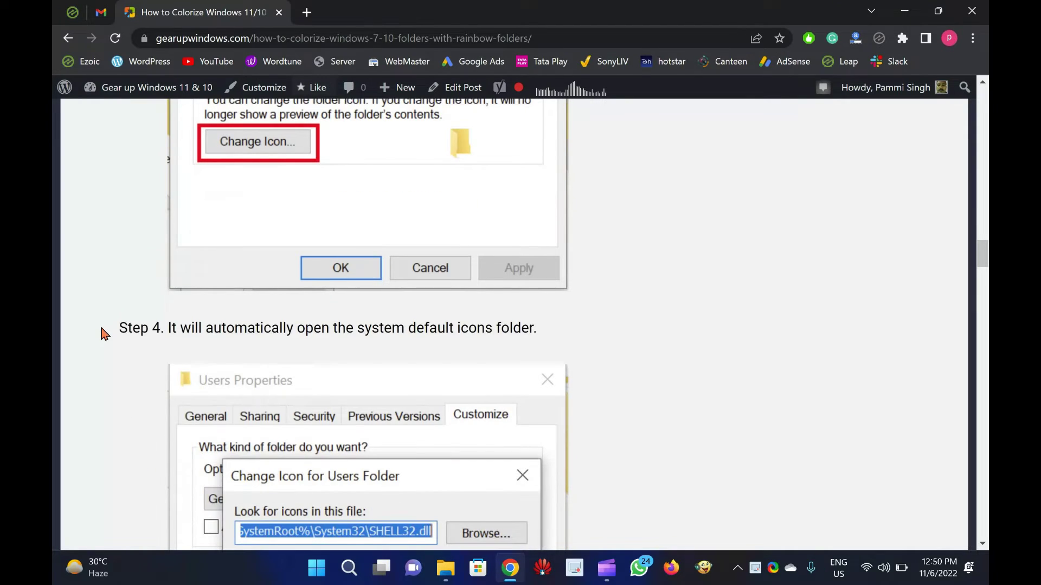
{"action": "scroll", "coordinate": [103, 334], "scroll_direction": "down", "scroll_amount": 2}
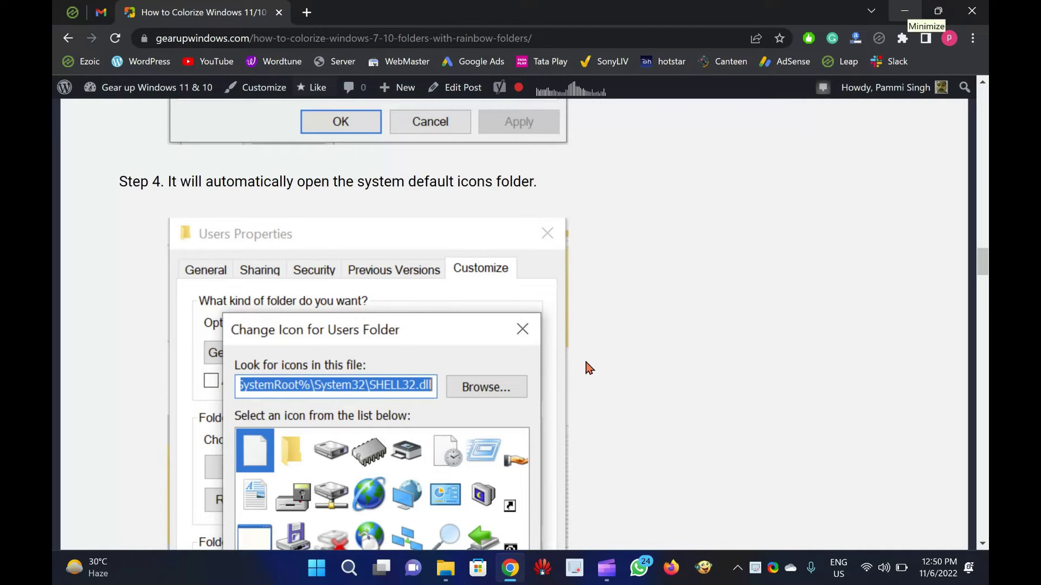
{"action": "scroll", "coordinate": [587, 365], "scroll_direction": "up", "scroll_amount": 5}
{"action": "scroll", "coordinate": [588, 366], "scroll_direction": "up", "scroll_amount": 5}
{"action": "scroll", "coordinate": [587, 366], "scroll_direction": "up", "scroll_amount": 2}
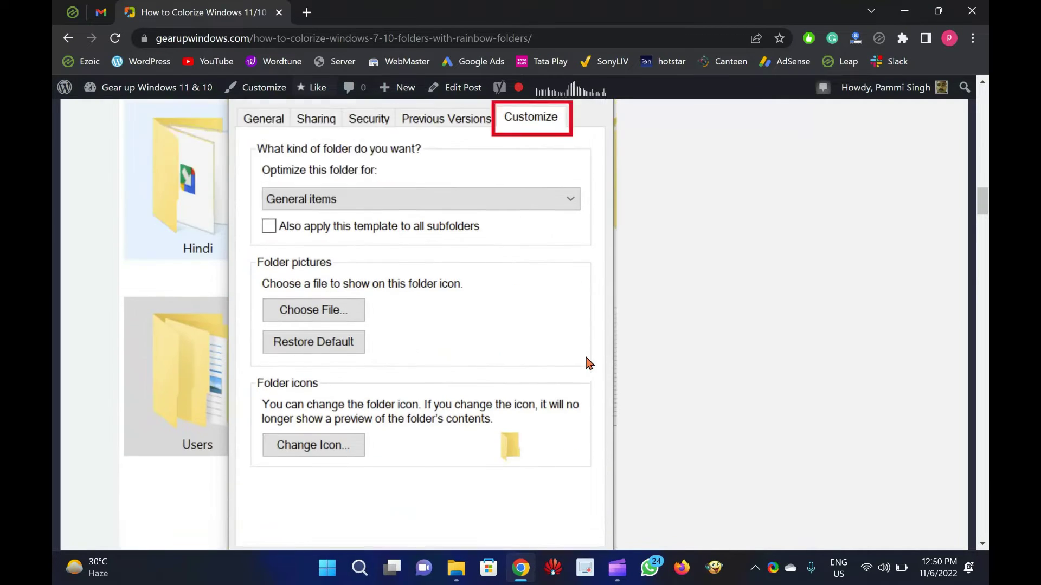
{"action": "scroll", "coordinate": [588, 365], "scroll_direction": "up", "scroll_amount": 3}
{"action": "scroll", "coordinate": [588, 363], "scroll_direction": "up", "scroll_amount": 4}
{"action": "scroll", "coordinate": [588, 364], "scroll_direction": "up", "scroll_amount": 4}
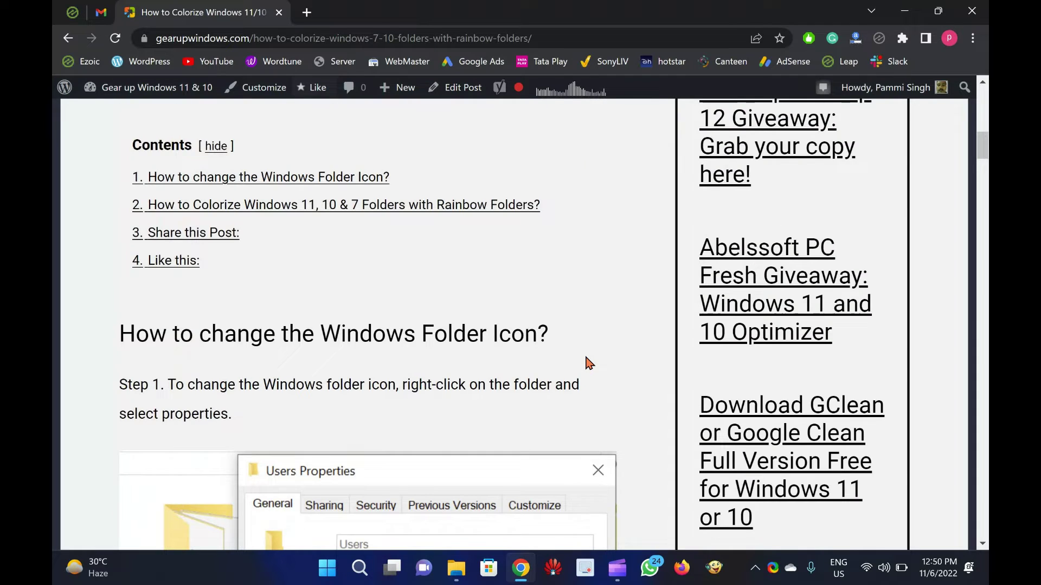
{"action": "scroll", "coordinate": [587, 364], "scroll_direction": "down", "scroll_amount": 2}
{"action": "scroll", "coordinate": [588, 358], "scroll_direction": "down", "scroll_amount": 3}
{"action": "scroll", "coordinate": [591, 351], "scroll_direction": "up", "scroll_amount": 2}
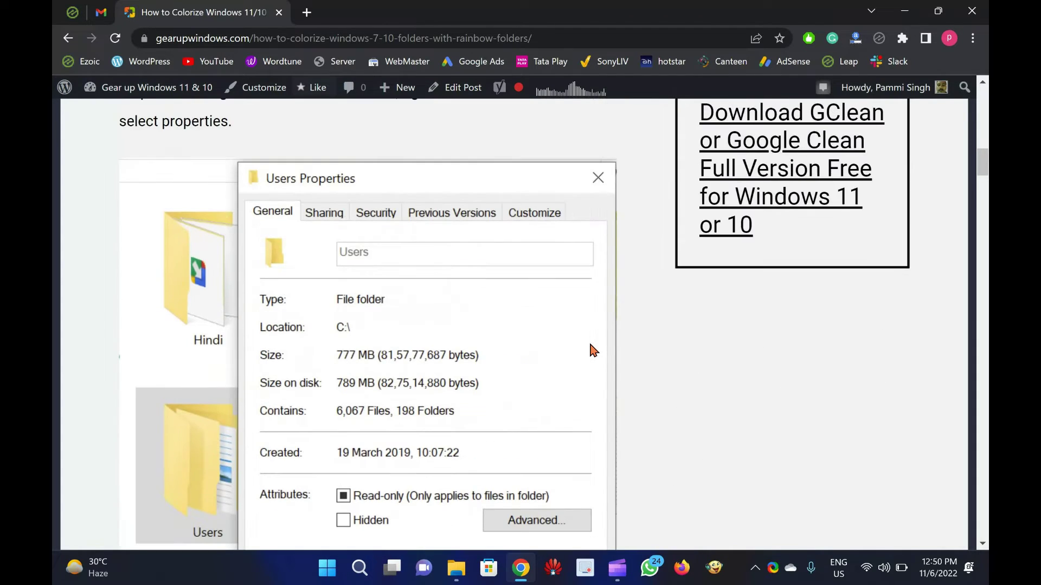
{"action": "scroll", "coordinate": [590, 351], "scroll_direction": "up", "scroll_amount": 2}
{"action": "scroll", "coordinate": [591, 350], "scroll_direction": "up", "scroll_amount": 1}
{"action": "scroll", "coordinate": [591, 350], "scroll_direction": "down", "scroll_amount": 3}
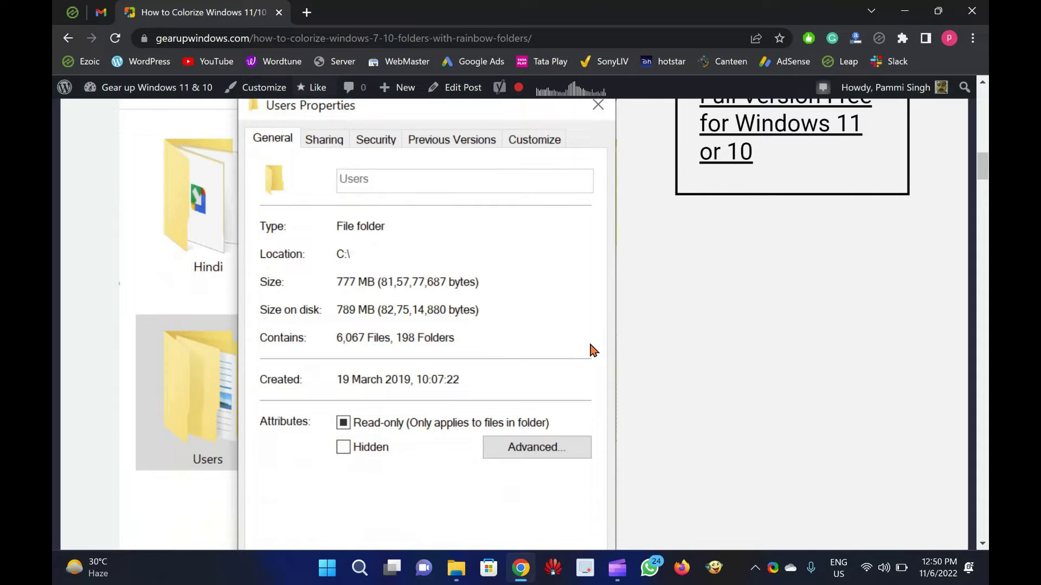
{"action": "scroll", "coordinate": [591, 350], "scroll_direction": "down", "scroll_amount": 3}
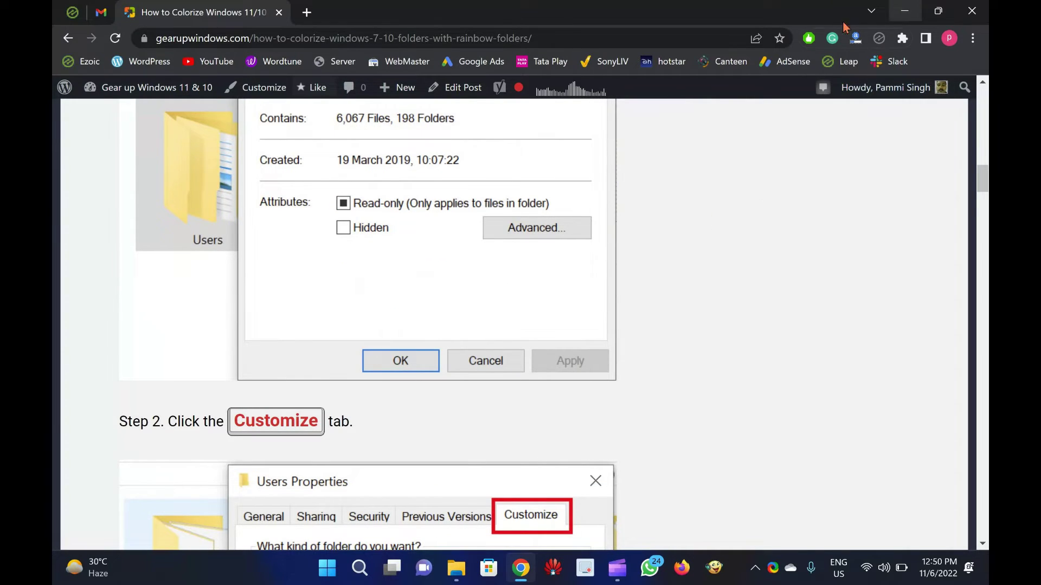
- Minimize the browser and video editor, then select the pink digital_clock_4-win_portable folder
{"action": "left_click", "coordinate": [905, 11]}
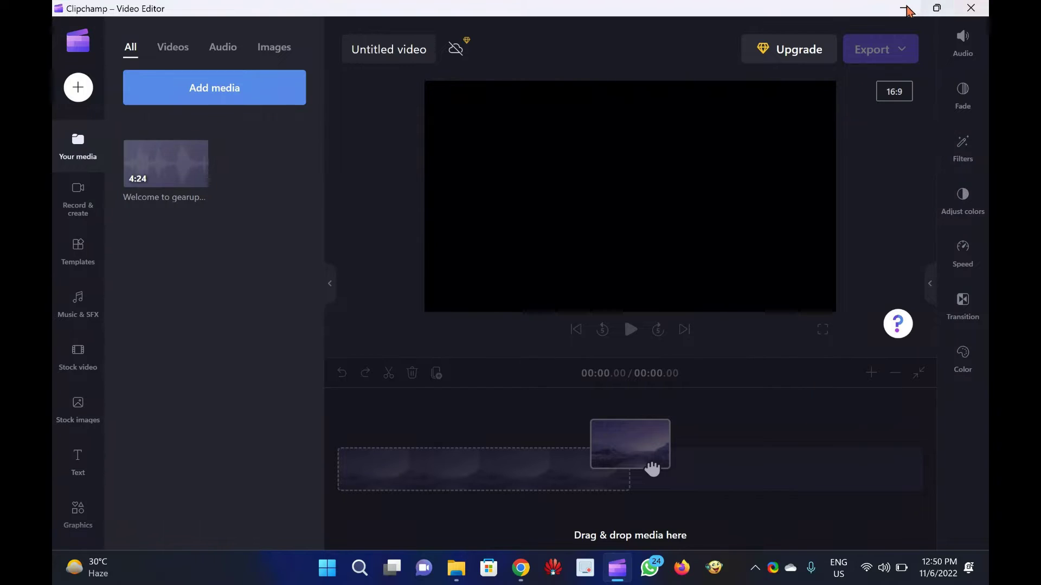
{"action": "left_click", "coordinate": [905, 10]}
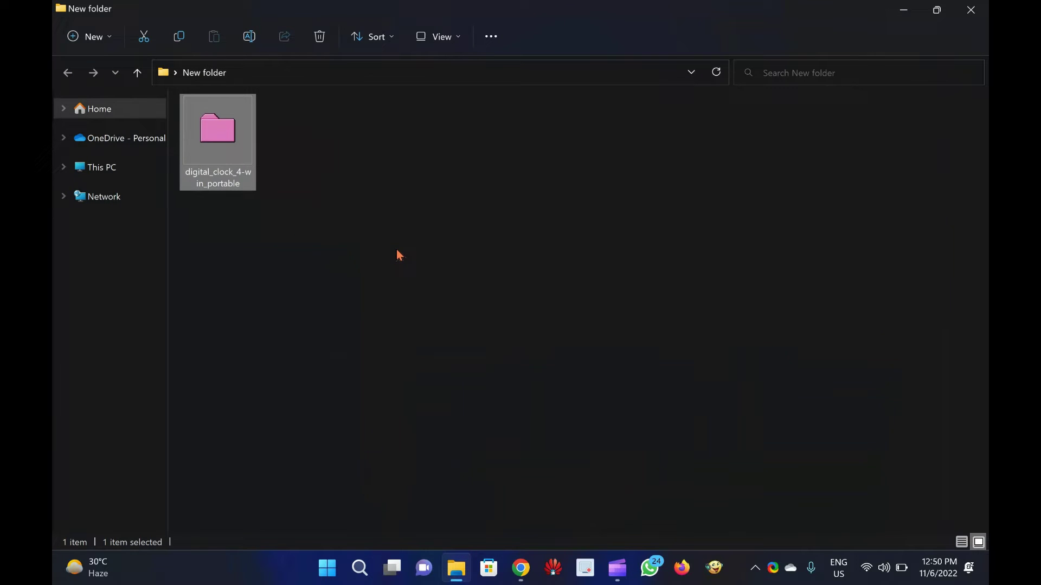
{"action": "left_click", "coordinate": [326, 259]}
{"action": "left_click", "coordinate": [218, 143]}
- Open the pink folder's Properties and bring up Change Icon from the Customize tab
{"action": "right_click", "coordinate": [220, 144]}
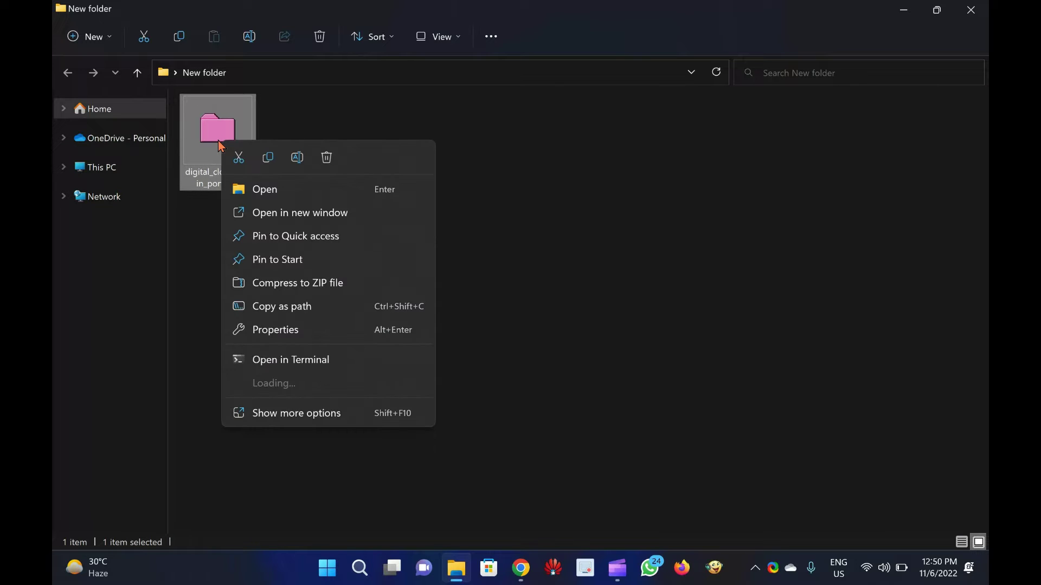
{"action": "left_click", "coordinate": [307, 328]}
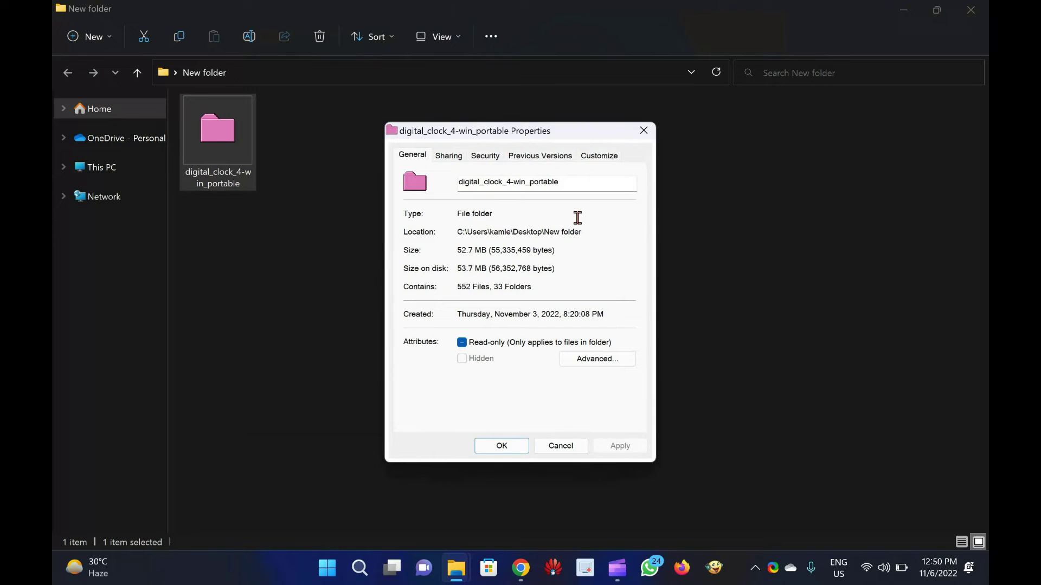
{"action": "left_click", "coordinate": [602, 156]}
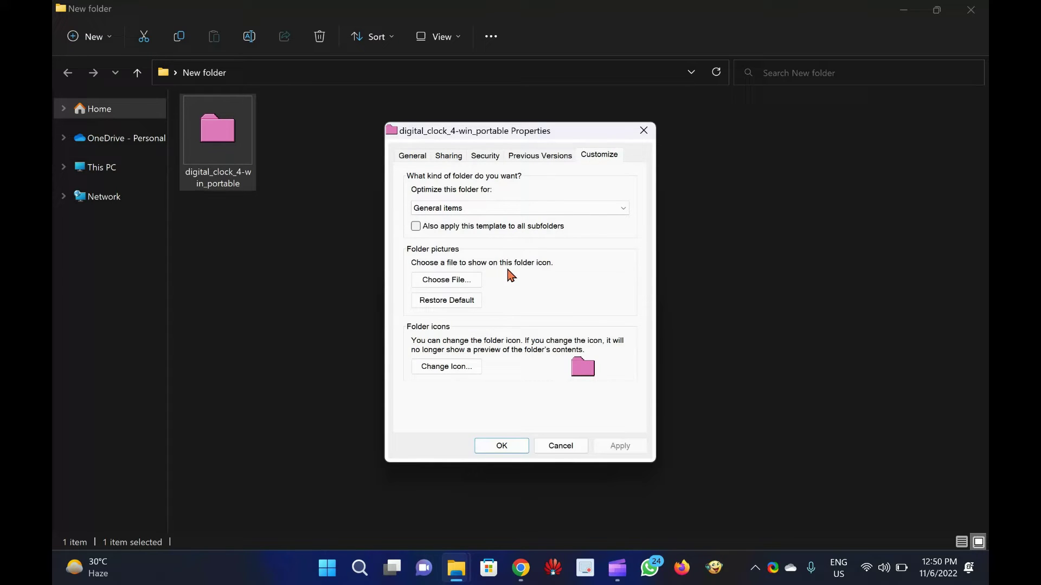
{"action": "left_click", "coordinate": [444, 368]}
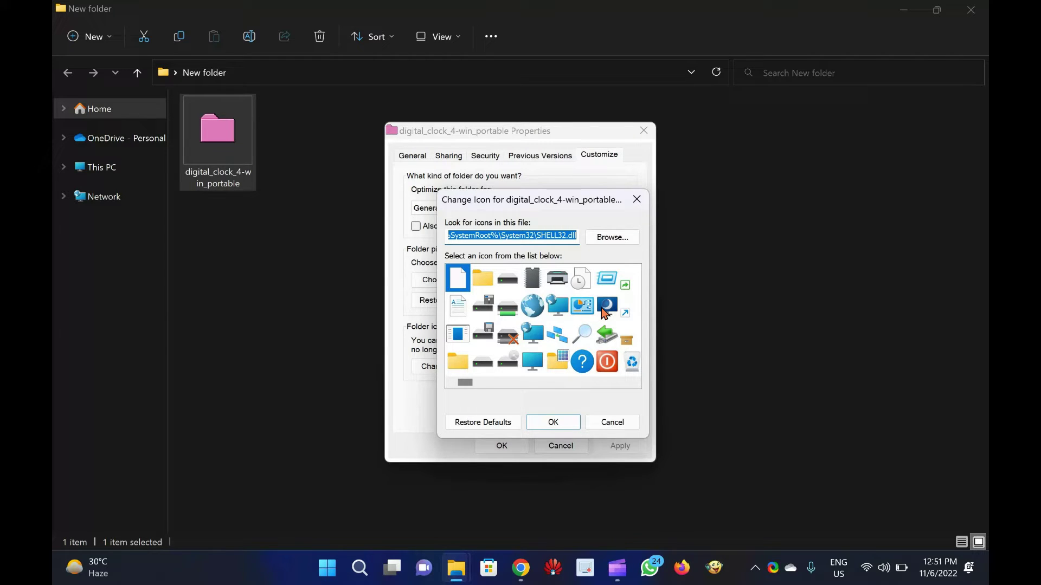
- Choose the plain yellow folder icon, confirm it, and apply it in Properties
{"action": "left_click", "coordinate": [460, 364]}
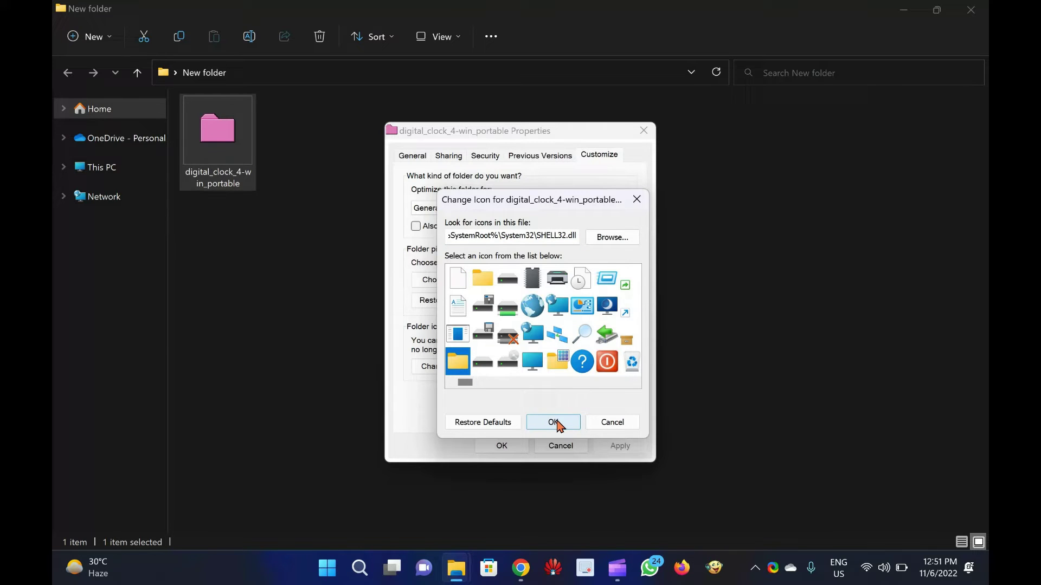
{"action": "left_click", "coordinate": [558, 426]}
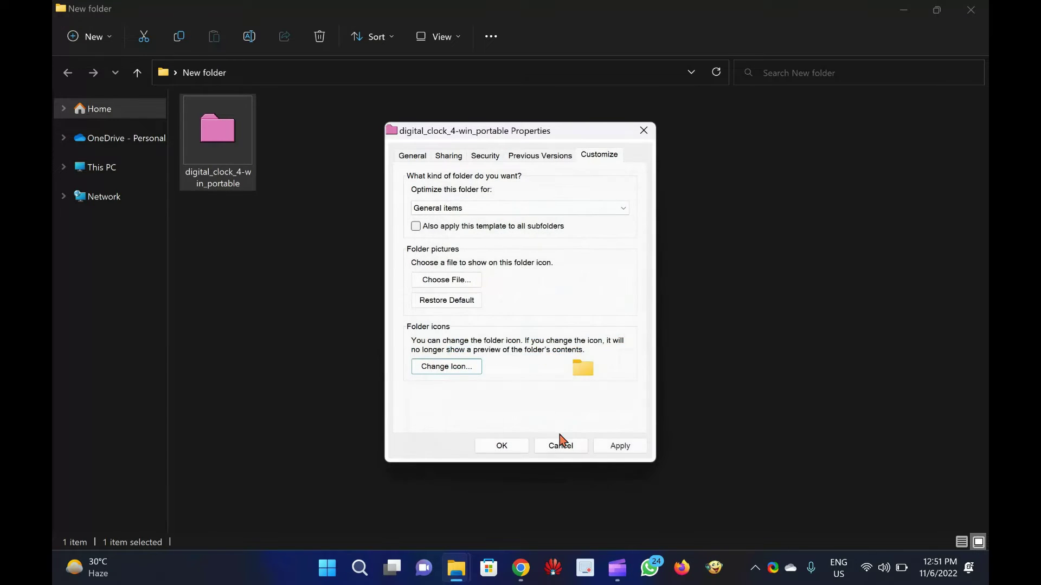
{"action": "left_click", "coordinate": [609, 445]}
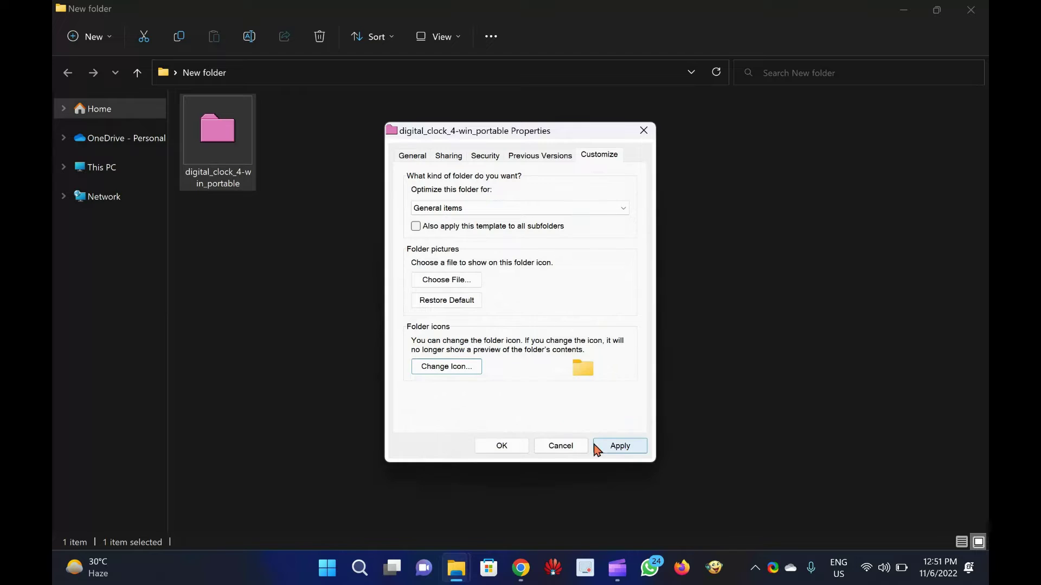
{"action": "left_click", "coordinate": [505, 446]}
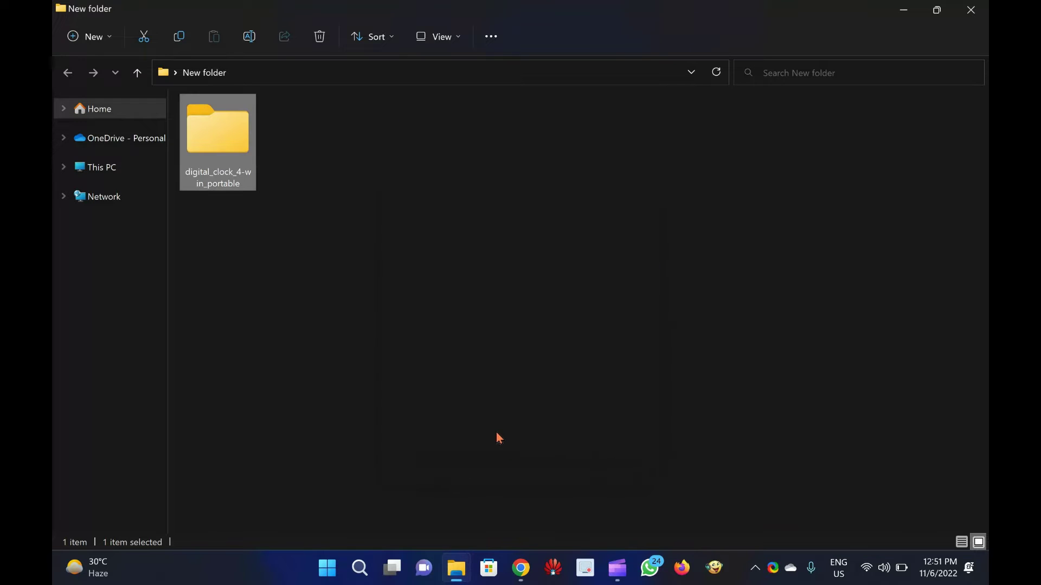
{"action": "left_click", "coordinate": [478, 398]}
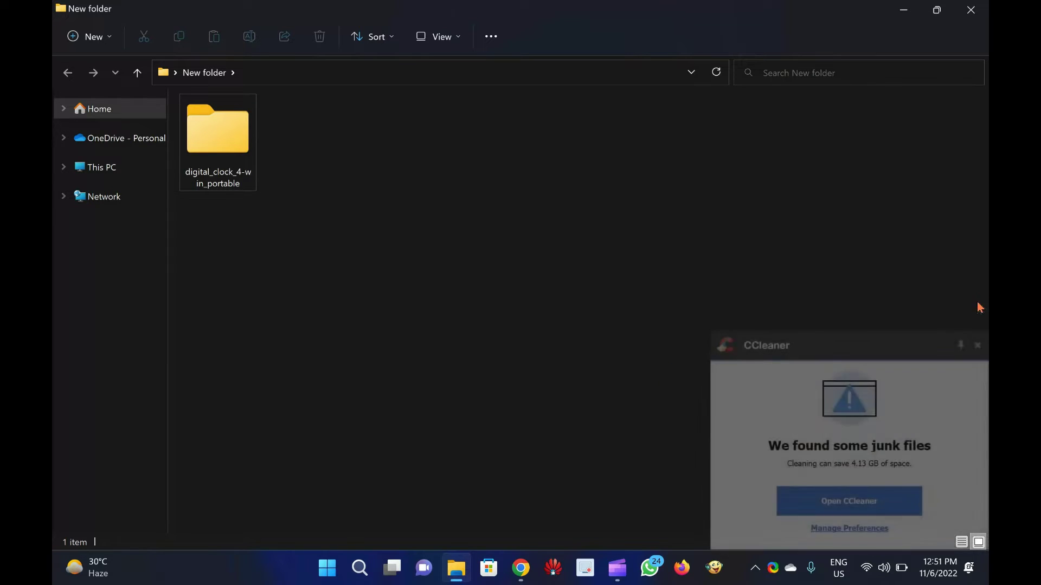
{"action": "left_click", "coordinate": [977, 345]}
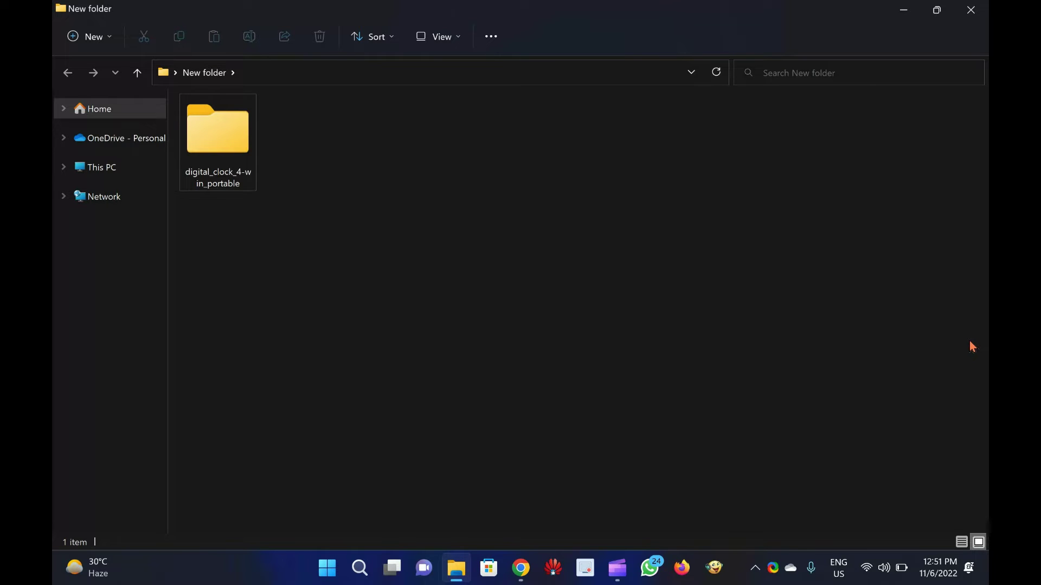
- Return to the gearupwindows article and right-click the Download Rainbow Folders link
{"action": "left_click", "coordinate": [521, 569]}
{"action": "scroll", "coordinate": [407, 416], "scroll_direction": "down", "scroll_amount": 3}
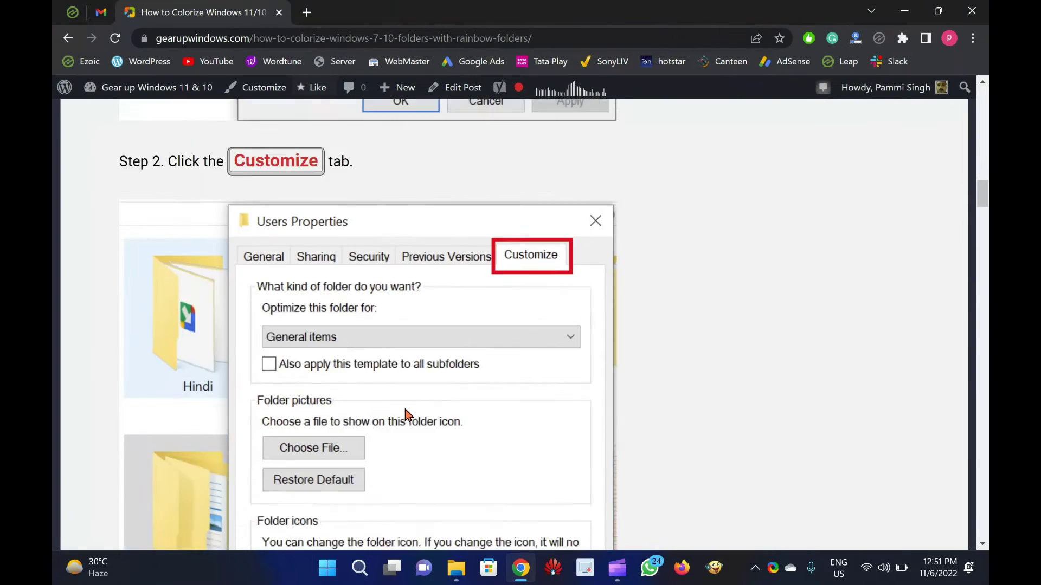
{"action": "scroll", "coordinate": [405, 416], "scroll_direction": "down", "scroll_amount": 3}
{"action": "scroll", "coordinate": [405, 416], "scroll_direction": "down", "scroll_amount": 1}
{"action": "scroll", "coordinate": [405, 415], "scroll_direction": "down", "scroll_amount": 3}
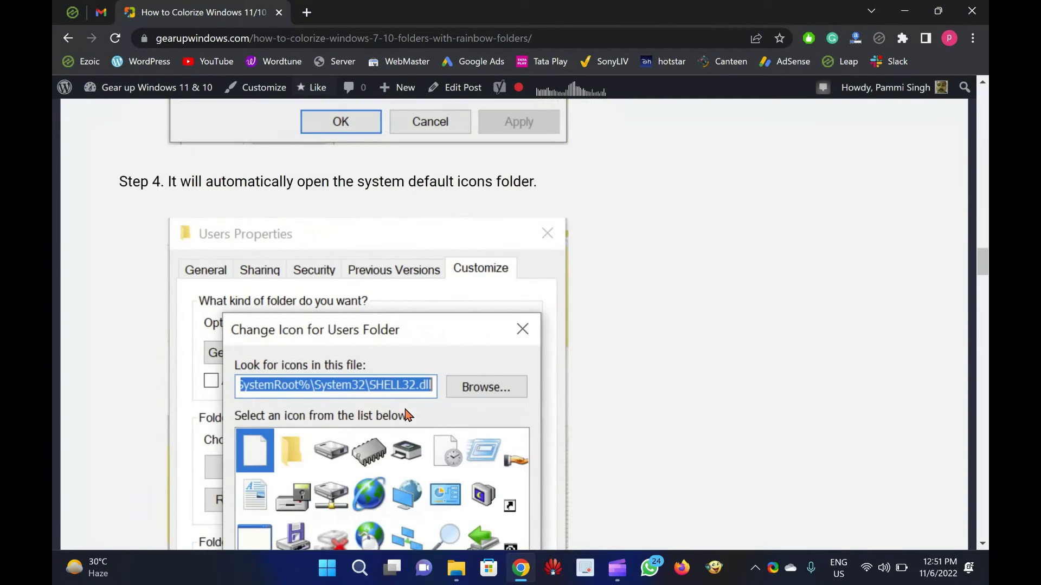
{"action": "scroll", "coordinate": [406, 415], "scroll_direction": "down", "scroll_amount": 5}
{"action": "scroll", "coordinate": [343, 261], "scroll_direction": "down", "scroll_amount": 3}
{"action": "scroll", "coordinate": [286, 237], "scroll_direction": "down", "scroll_amount": 1}
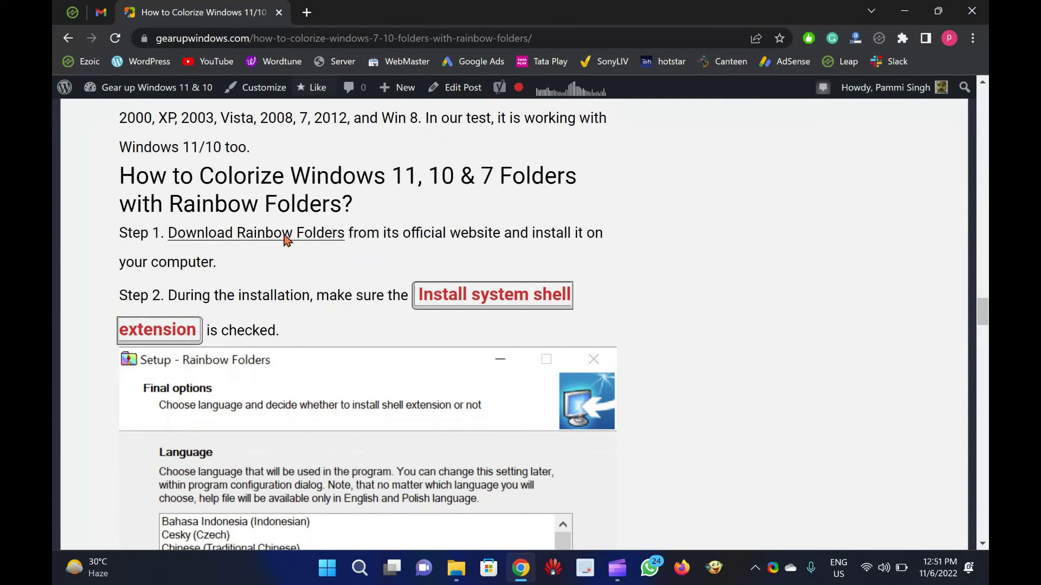
{"action": "right_click", "coordinate": [279, 234]}
- Open the Aionel's Software download page in a new tab, view it, then close it
{"action": "left_click", "coordinate": [299, 247]}
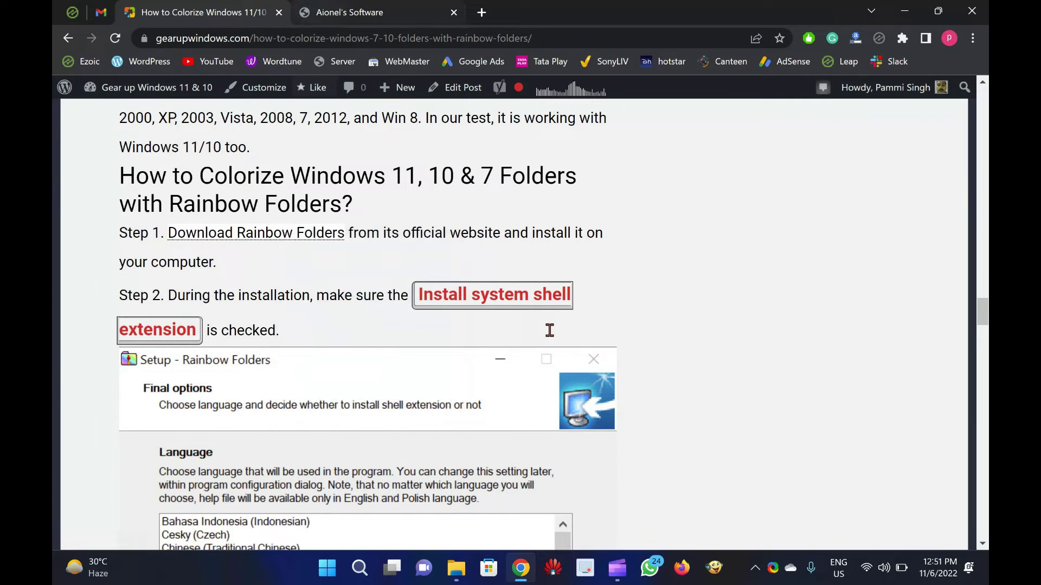
{"action": "key", "text": "ctrl+Tab"}
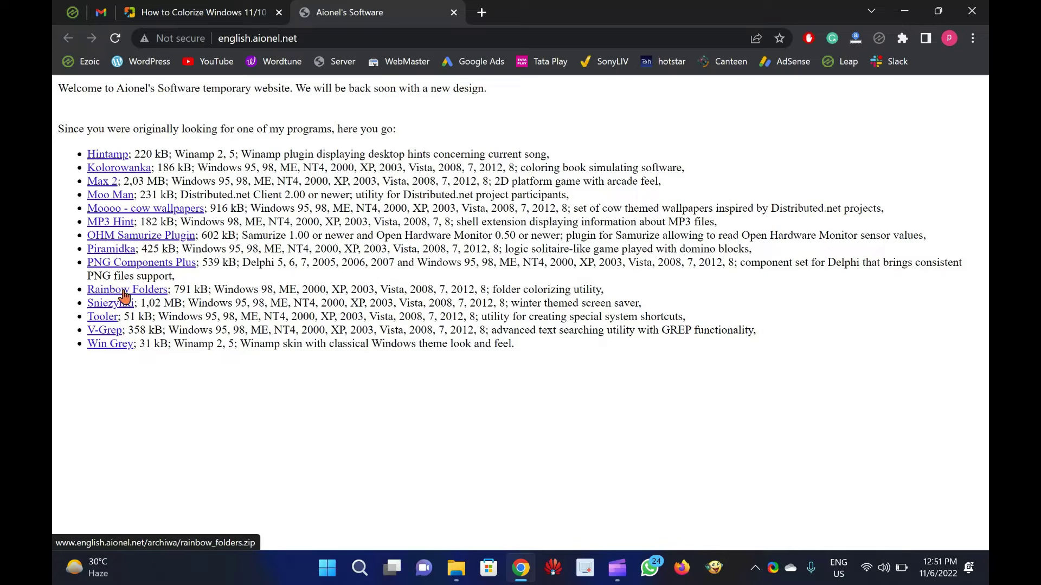
{"action": "left_click", "coordinate": [453, 11]}
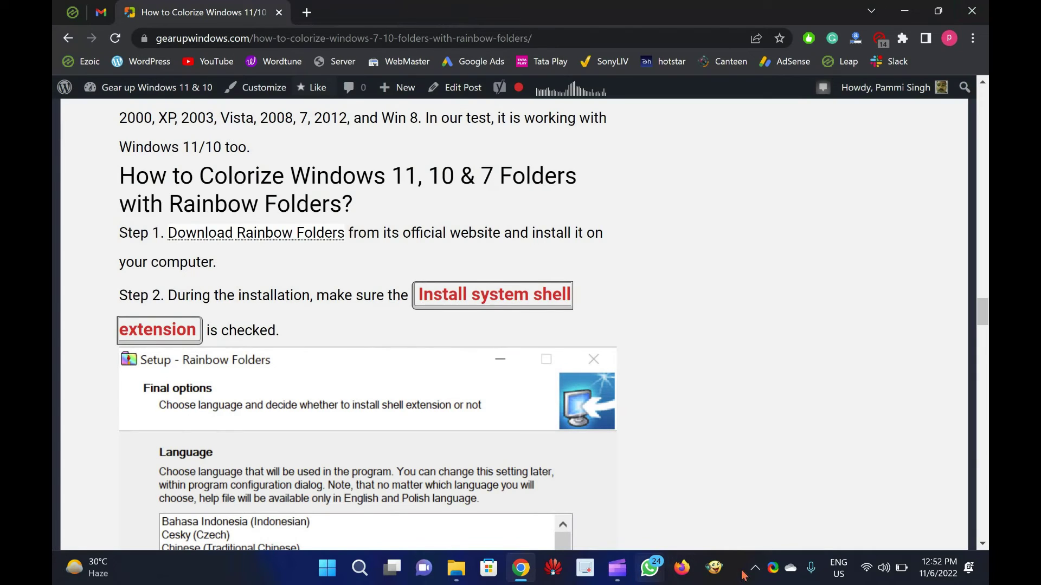
- Switch back to File Explorer and select the yellow digital_clock_4-win_portable folder
{"action": "left_click", "coordinate": [456, 569]}
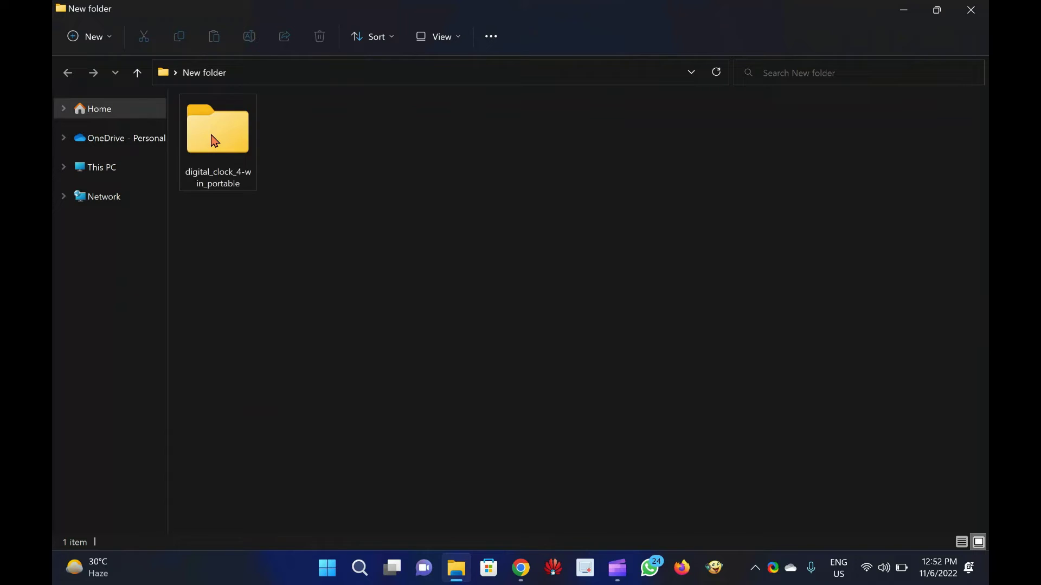
{"action": "left_click", "coordinate": [212, 140]}
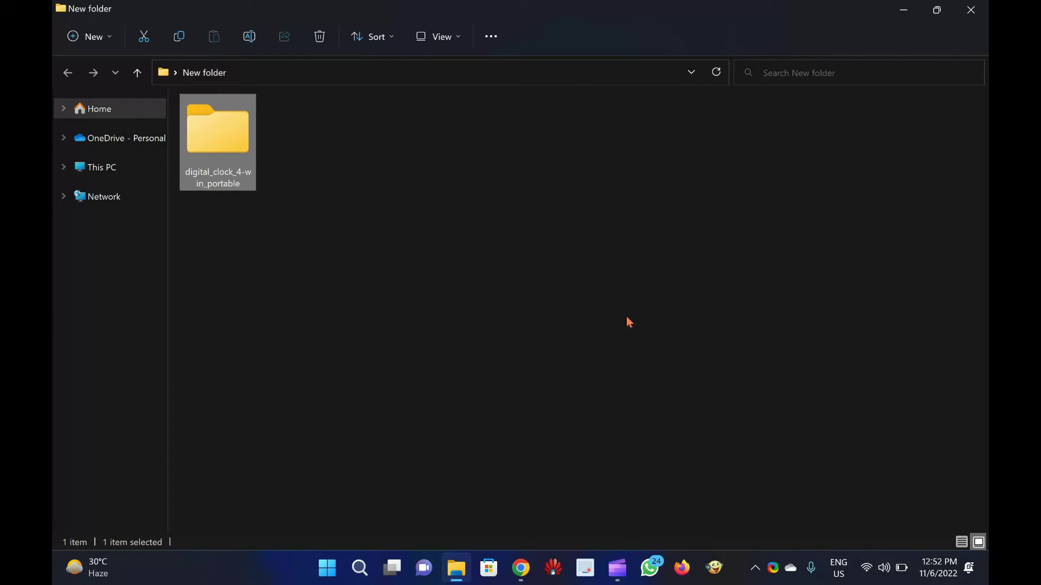
- Open the digital_clock folder's context menu and expand it with Show more options
{"action": "right_click", "coordinate": [226, 134]}
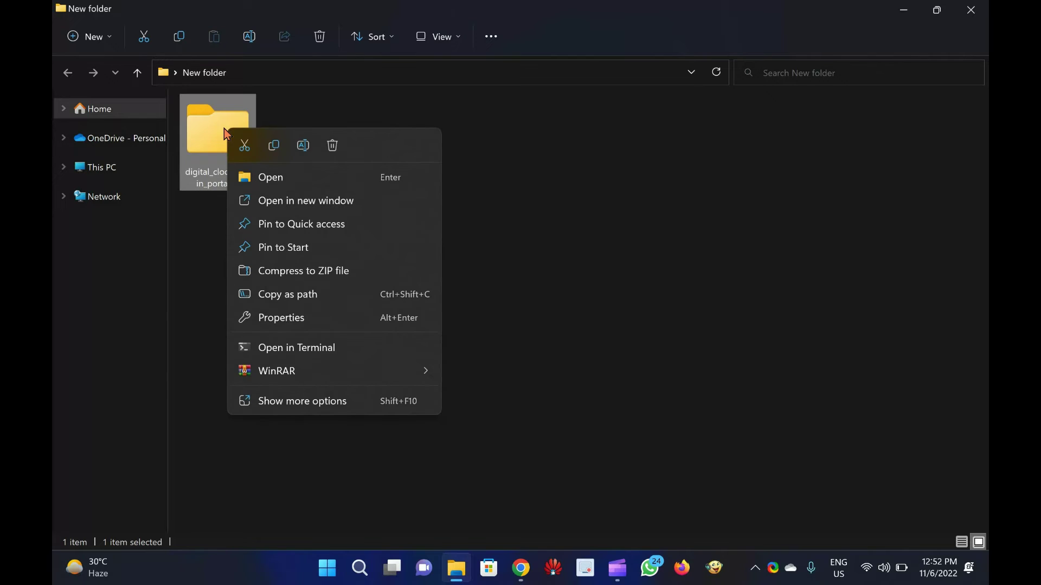
{"action": "left_click", "coordinate": [347, 325]}
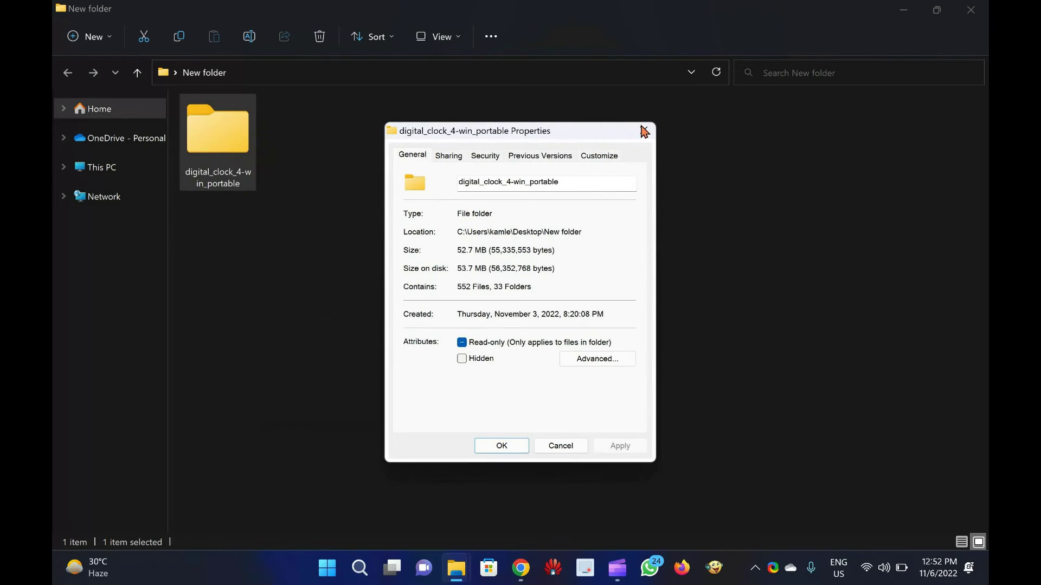
{"action": "key", "text": "Menu"}
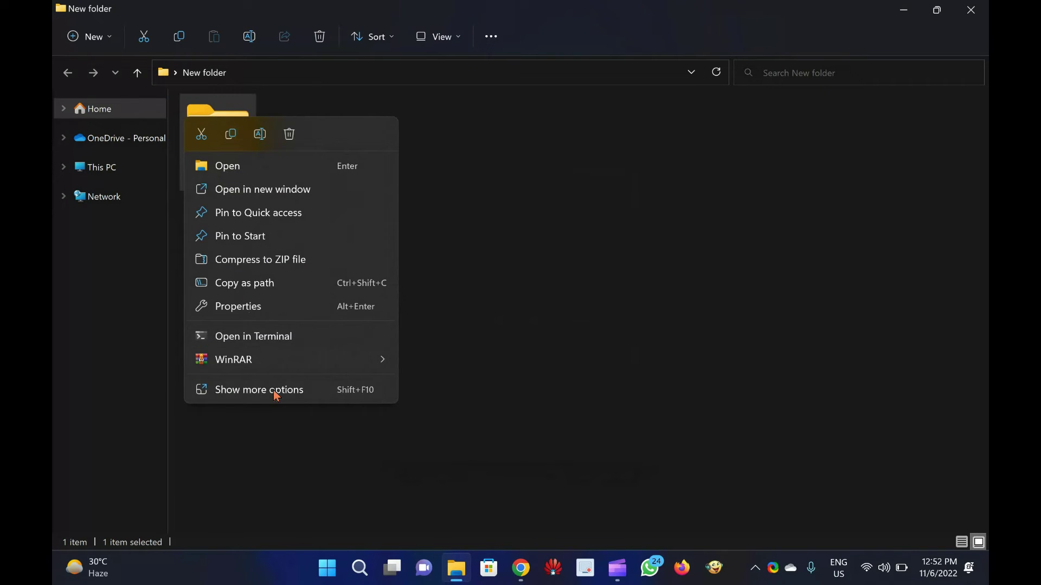
{"action": "left_click", "coordinate": [274, 391]}
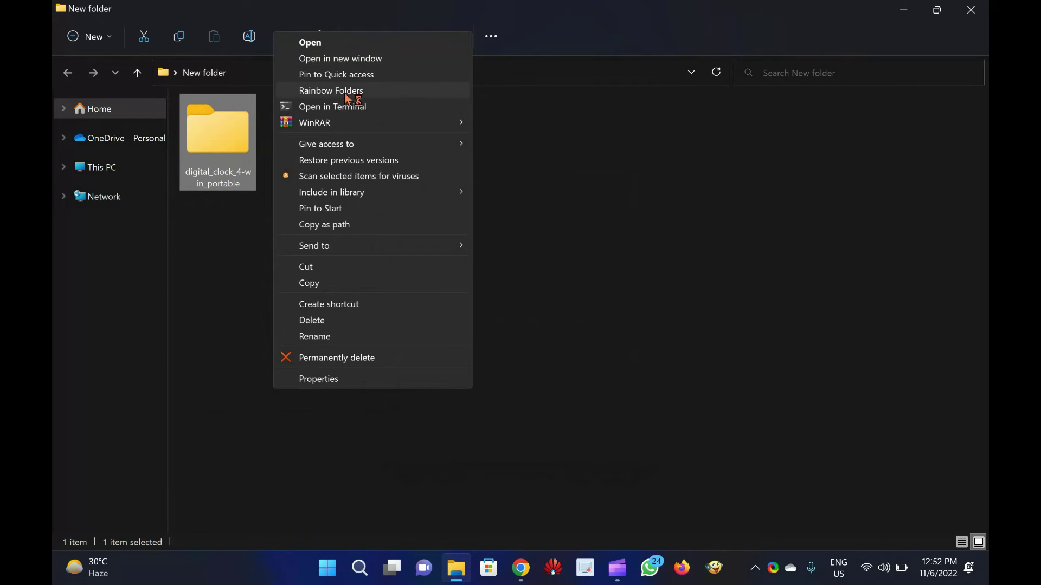
- Launch Rainbow Folders and colorize the folder with hue 90 and saturation 194
{"action": "left_click", "coordinate": [356, 92]}
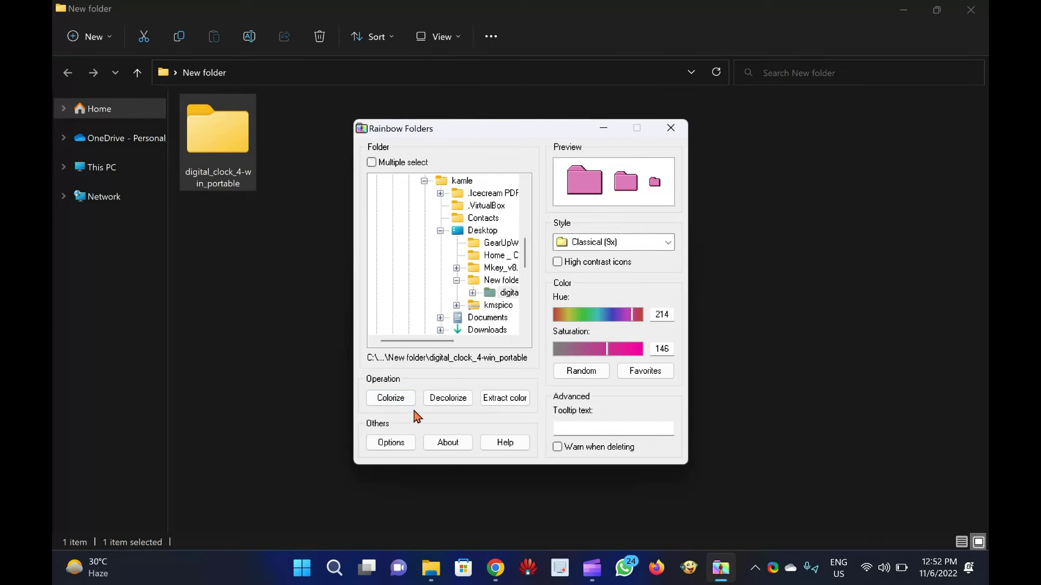
{"action": "left_click", "coordinate": [587, 315]}
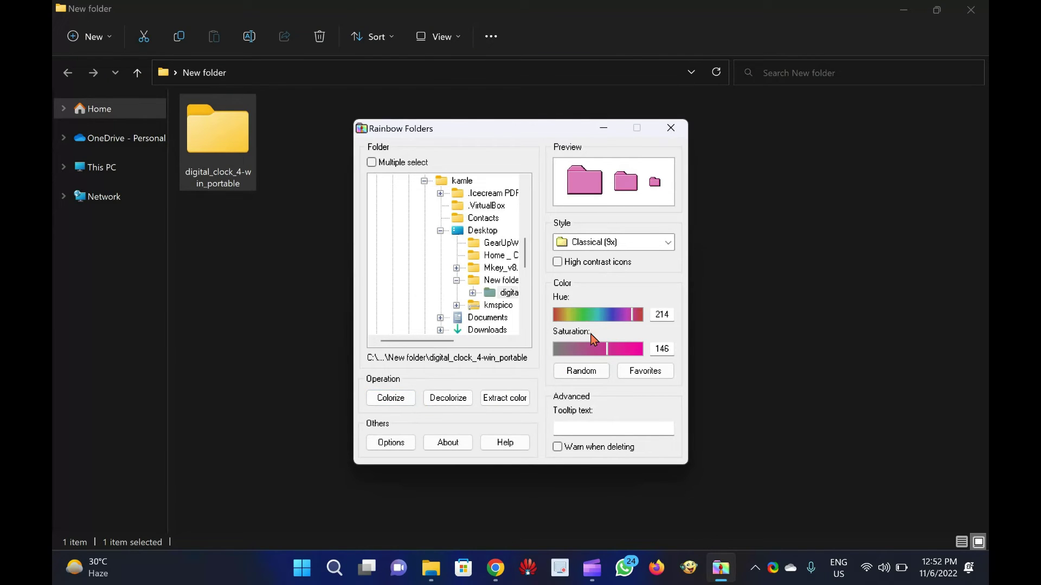
{"action": "left_click", "coordinate": [621, 351]}
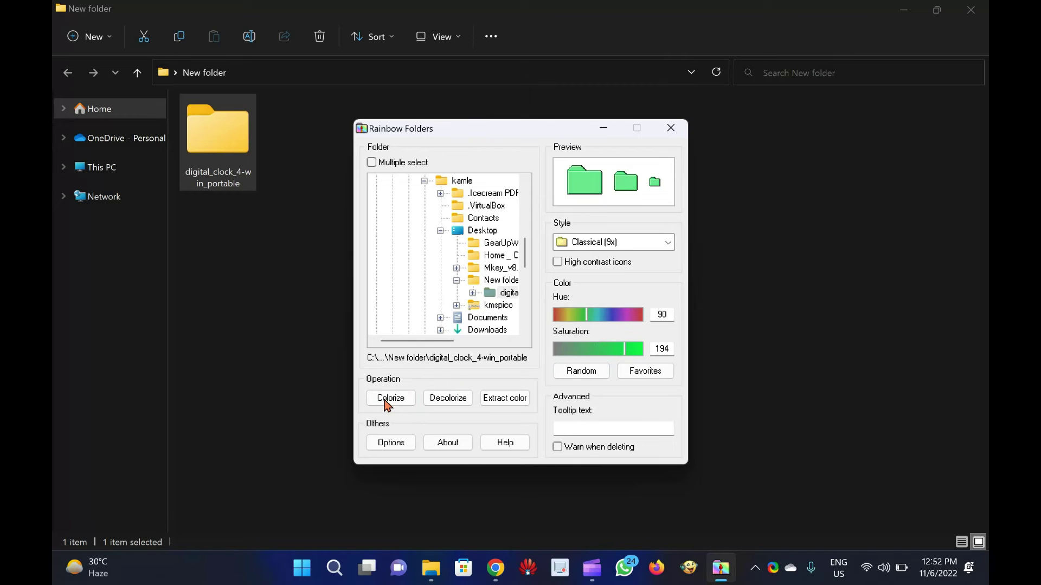
{"action": "left_click", "coordinate": [387, 398]}
- Return to Explorer and check the folder background's context menu, then dismiss it
{"action": "left_click", "coordinate": [302, 282]}
{"action": "right_click", "coordinate": [356, 217]}
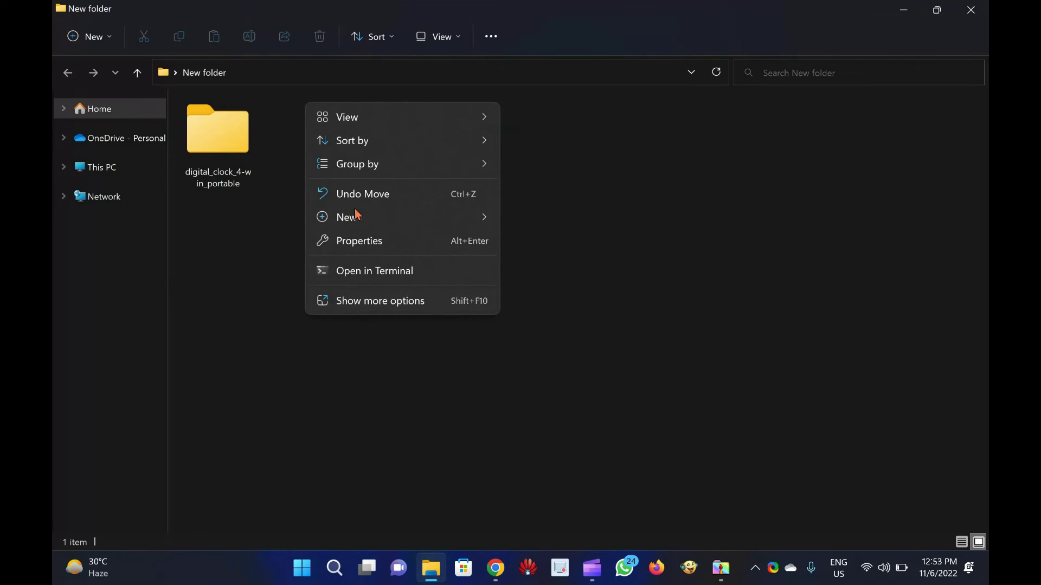
{"action": "right_click", "coordinate": [575, 359]}
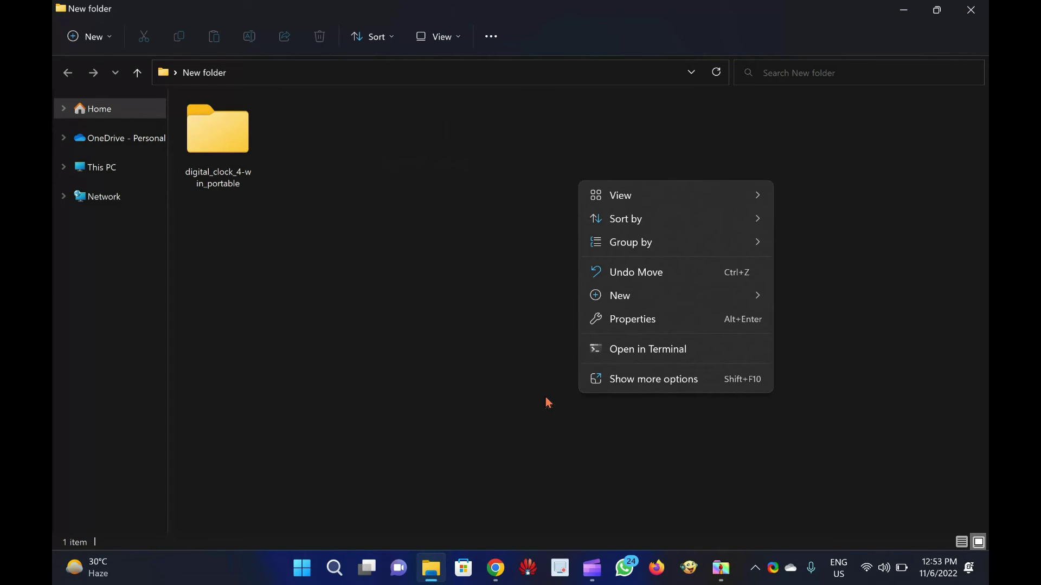
{"action": "key", "text": "Escape"}
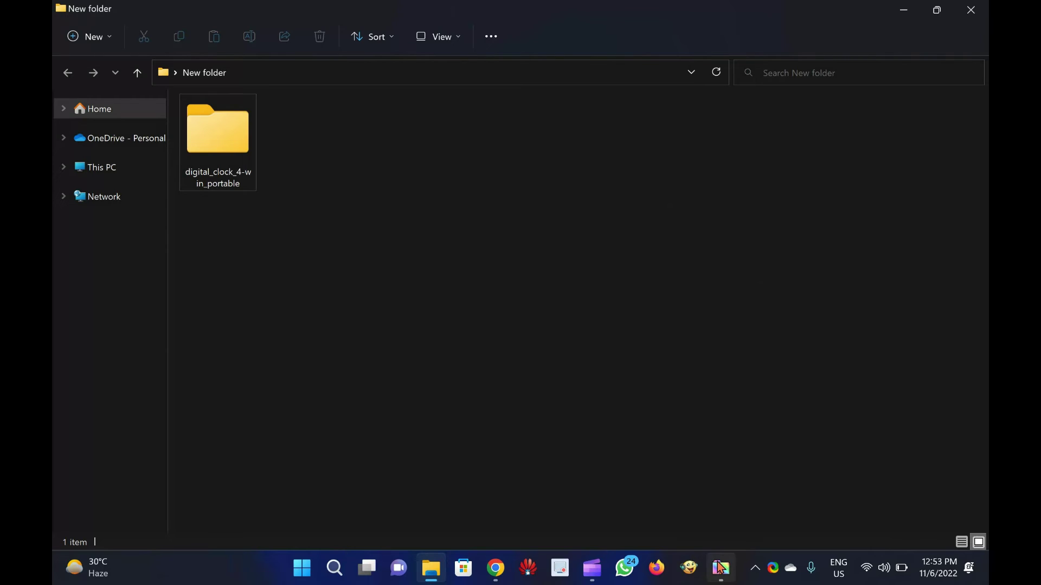
- With Multiple select on, colour .Icecream, another marked folder and New folder green
{"action": "left_click", "coordinate": [720, 567]}
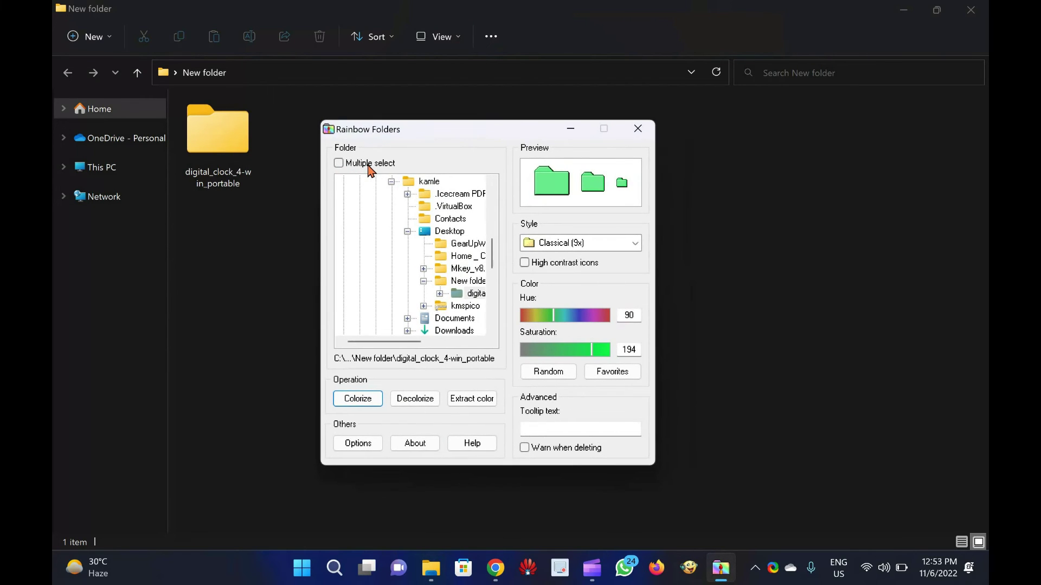
{"action": "left_click", "coordinate": [368, 167]}
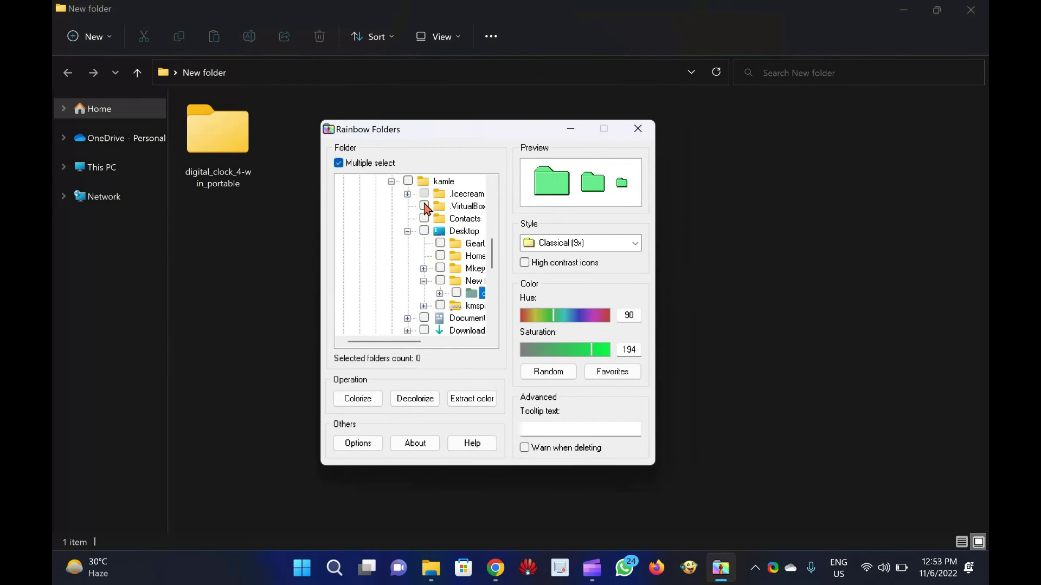
{"action": "left_click", "coordinate": [423, 194]}
{"action": "left_click", "coordinate": [425, 219]}
{"action": "left_click", "coordinate": [373, 398]}
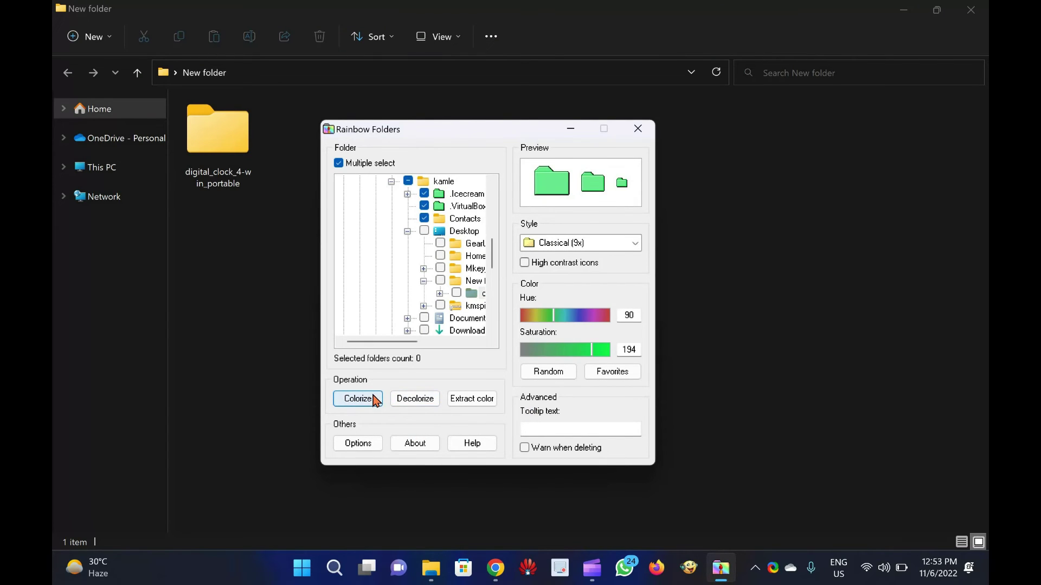
{"action": "left_click", "coordinate": [440, 280]}
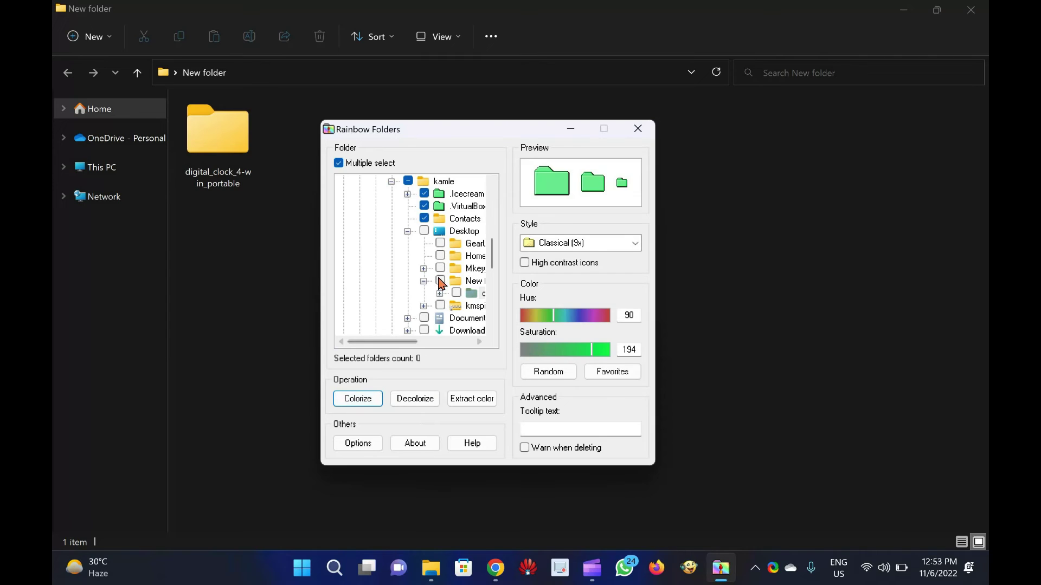
{"action": "left_click", "coordinate": [355, 398]}
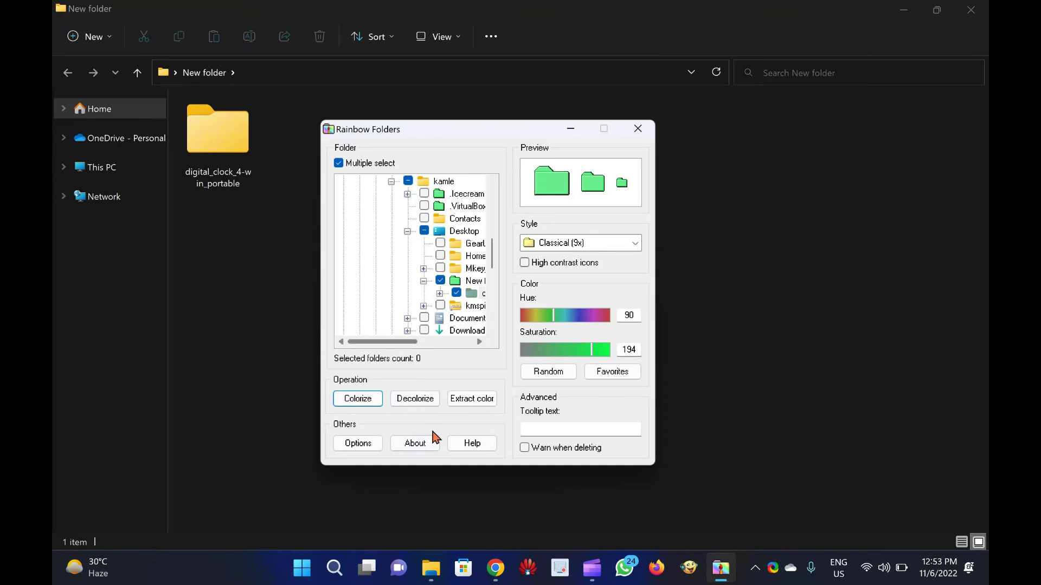
- Open Rainbow Folders' Options, rebuild the system icon cache, and close the Options dialog
{"action": "left_click", "coordinate": [367, 443]}
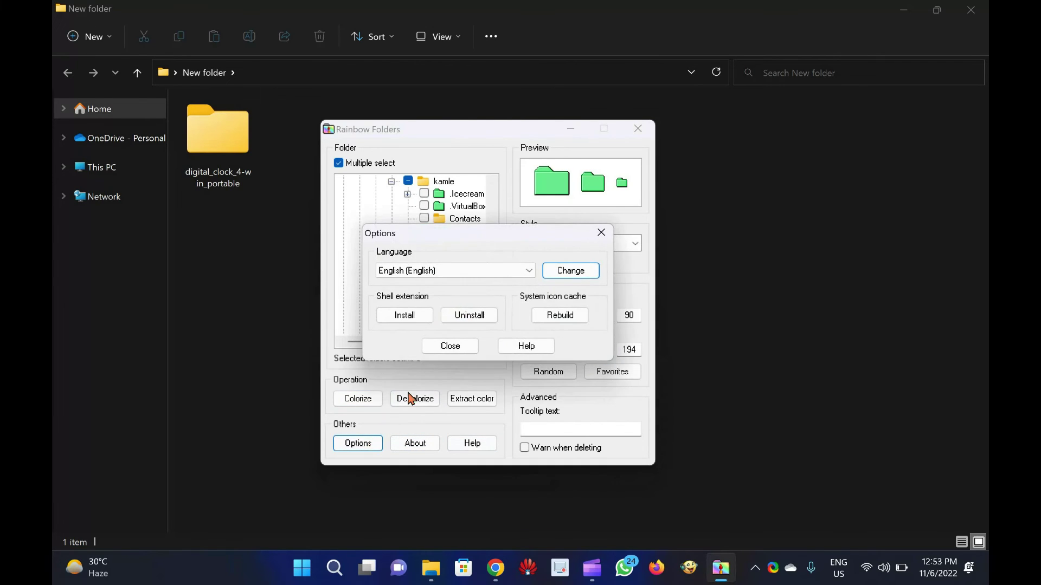
{"action": "left_click", "coordinate": [574, 320]}
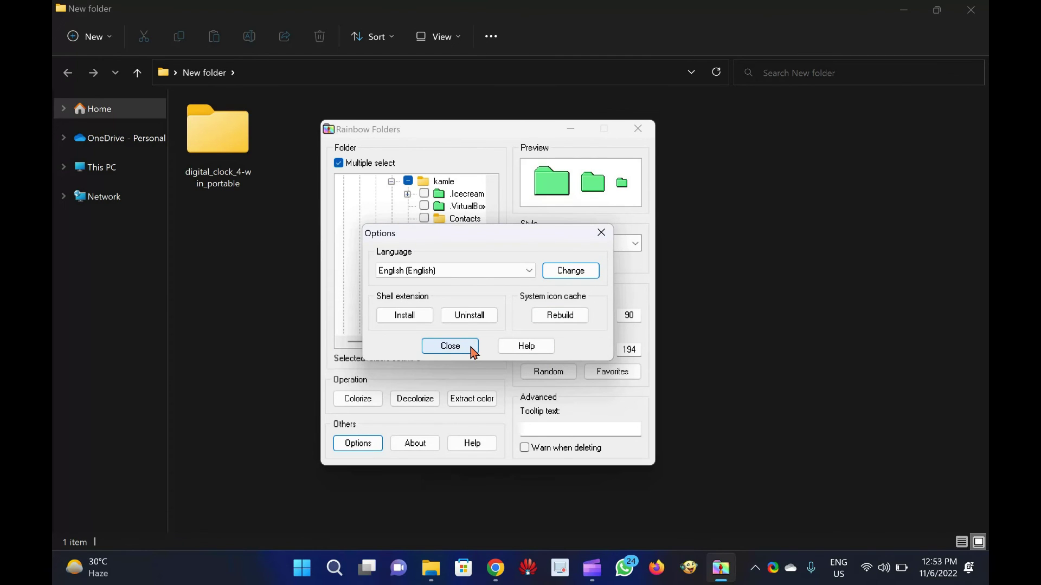
{"action": "left_click", "coordinate": [469, 349]}
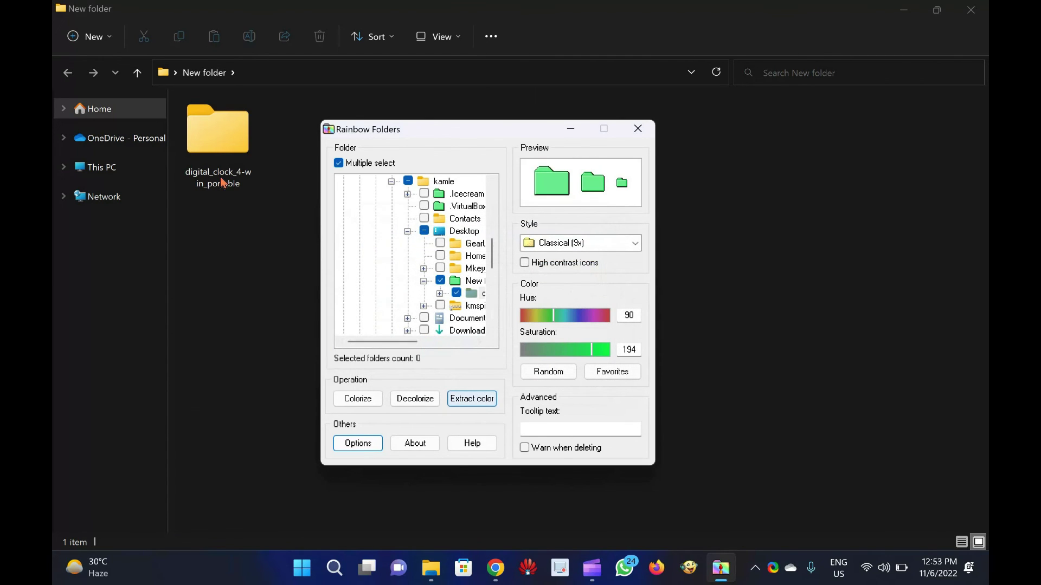
- Re-tick the .Icecream folder, then exit Rainbow Folders to return to the New folder window
{"action": "left_click", "coordinate": [452, 286]}
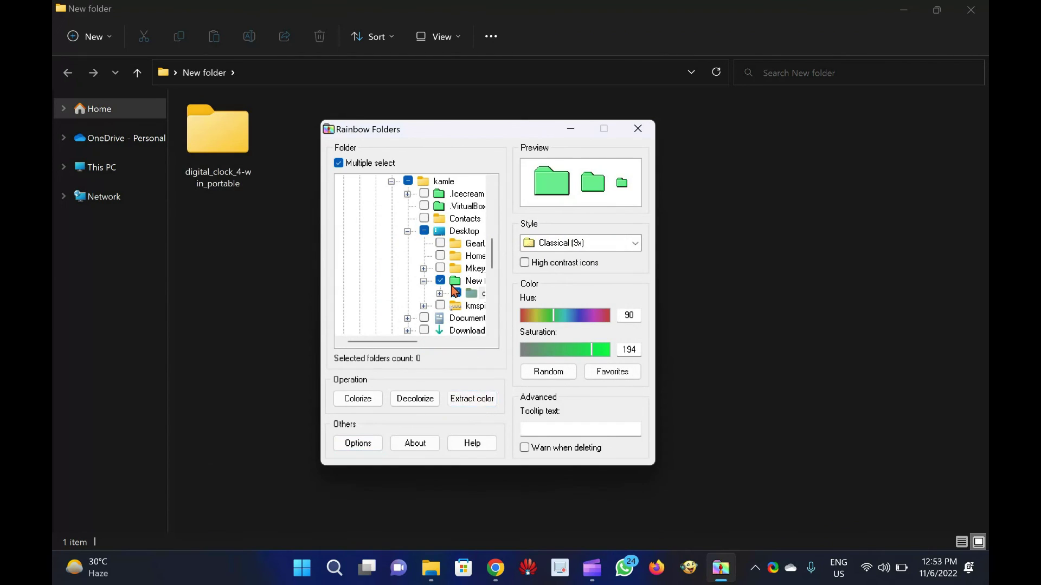
{"action": "left_click", "coordinate": [424, 194]}
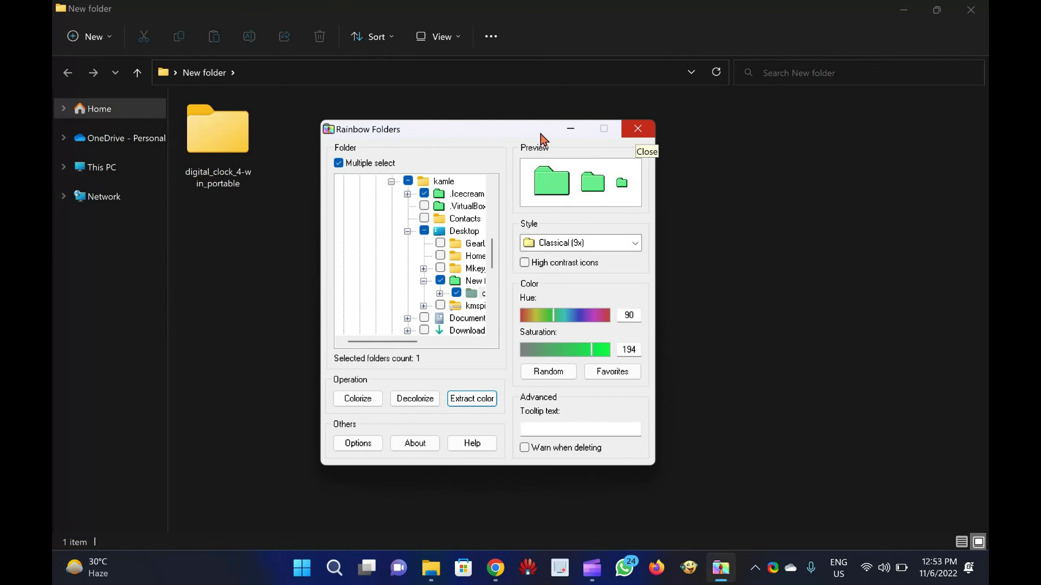
{"action": "left_click", "coordinate": [637, 132]}
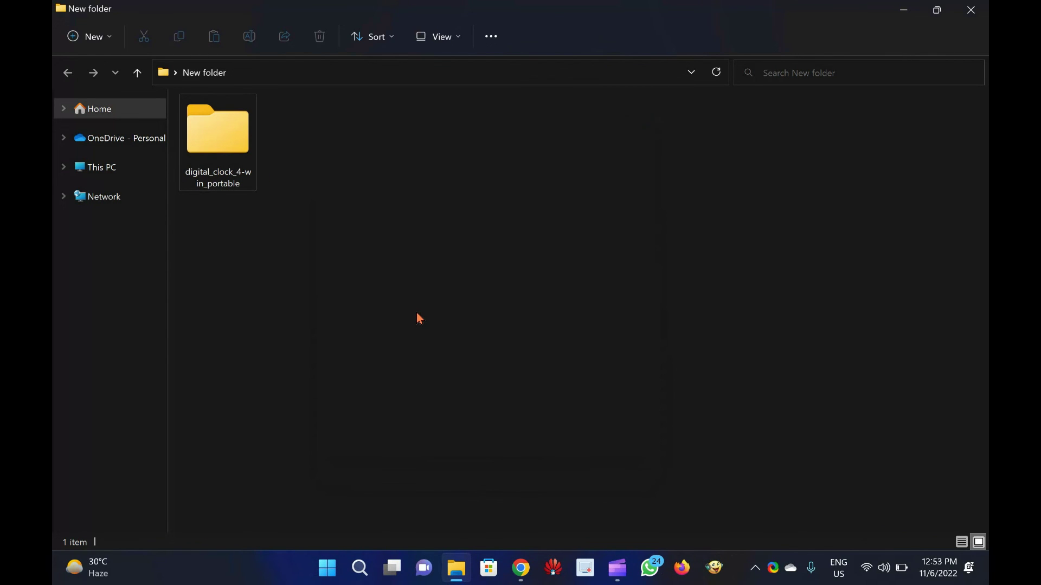